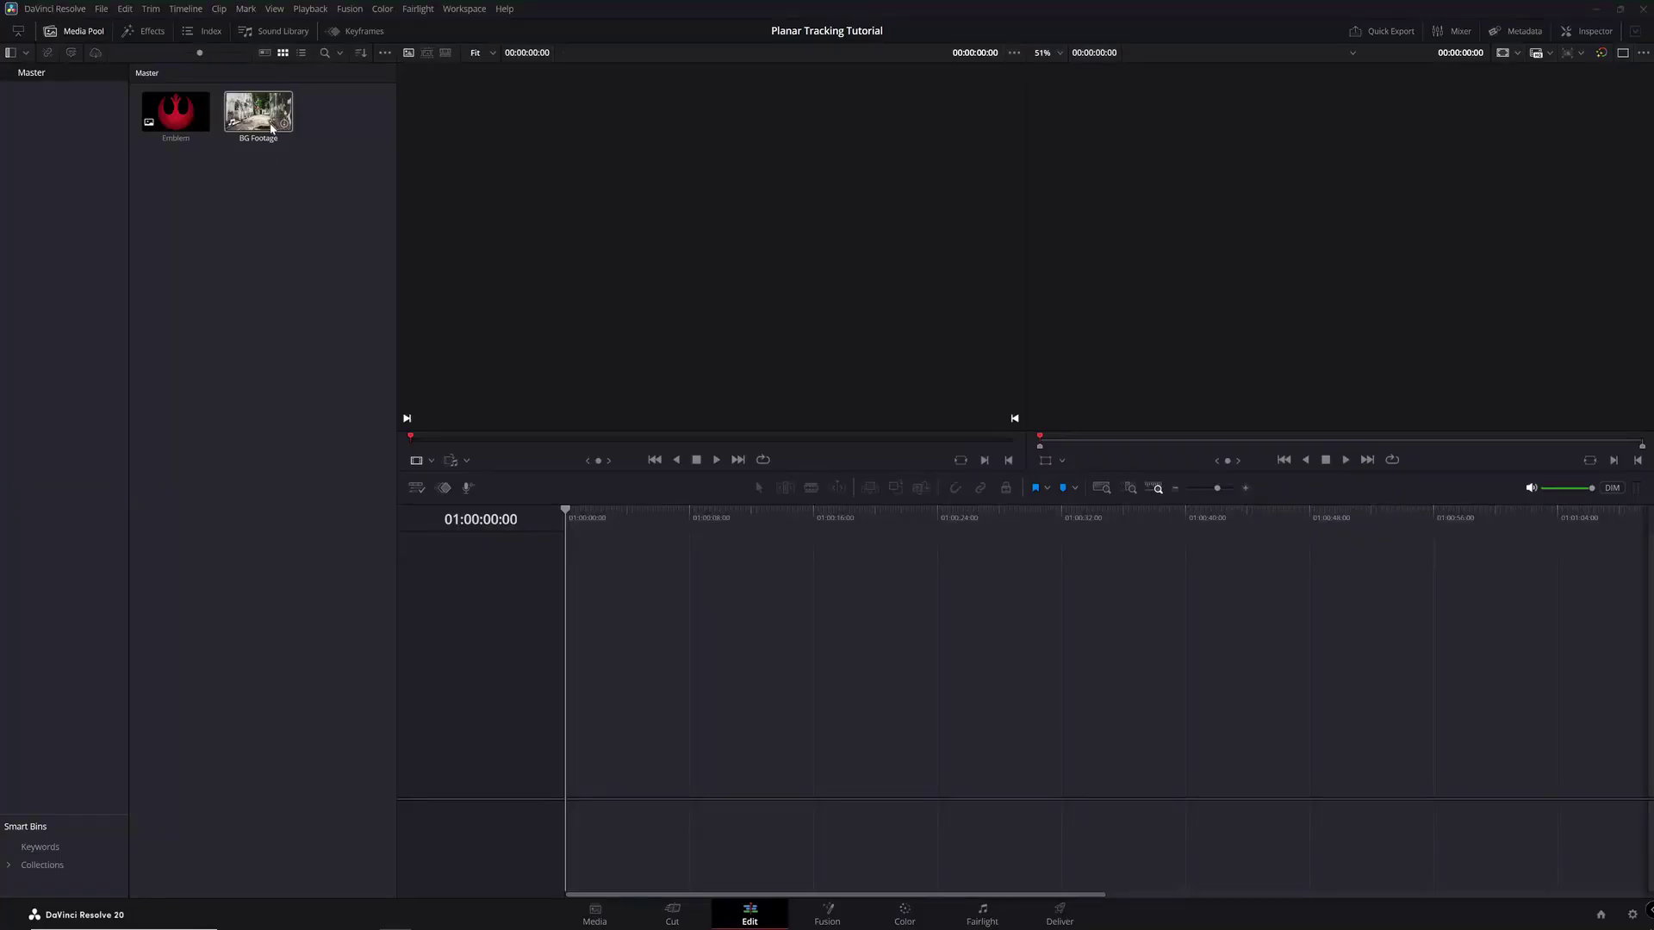
Place the BG Footage clip at the start of a new timeline and return the playhead to its first frame.
{"action": "left_click_drag", "start_coordinate": [258, 111], "coordinate": [554, 750]}
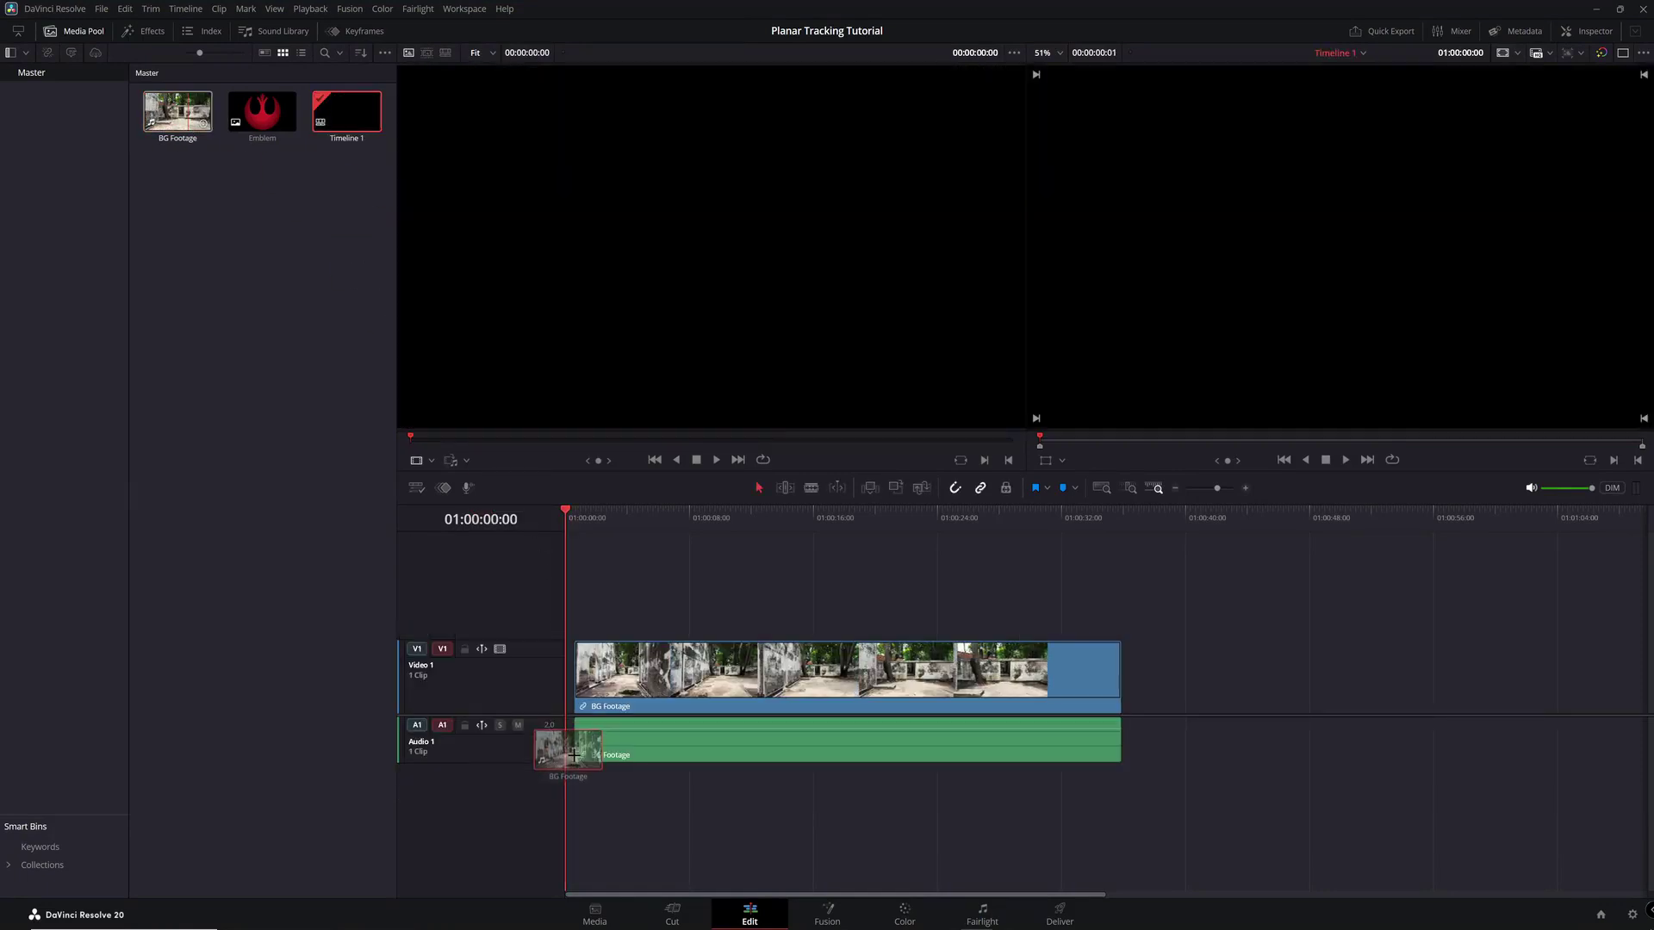
{"action": "left_click", "coordinate": [583, 511]}
{"action": "left_click_drag", "start_coordinate": [600, 511], "coordinate": [543, 516]}
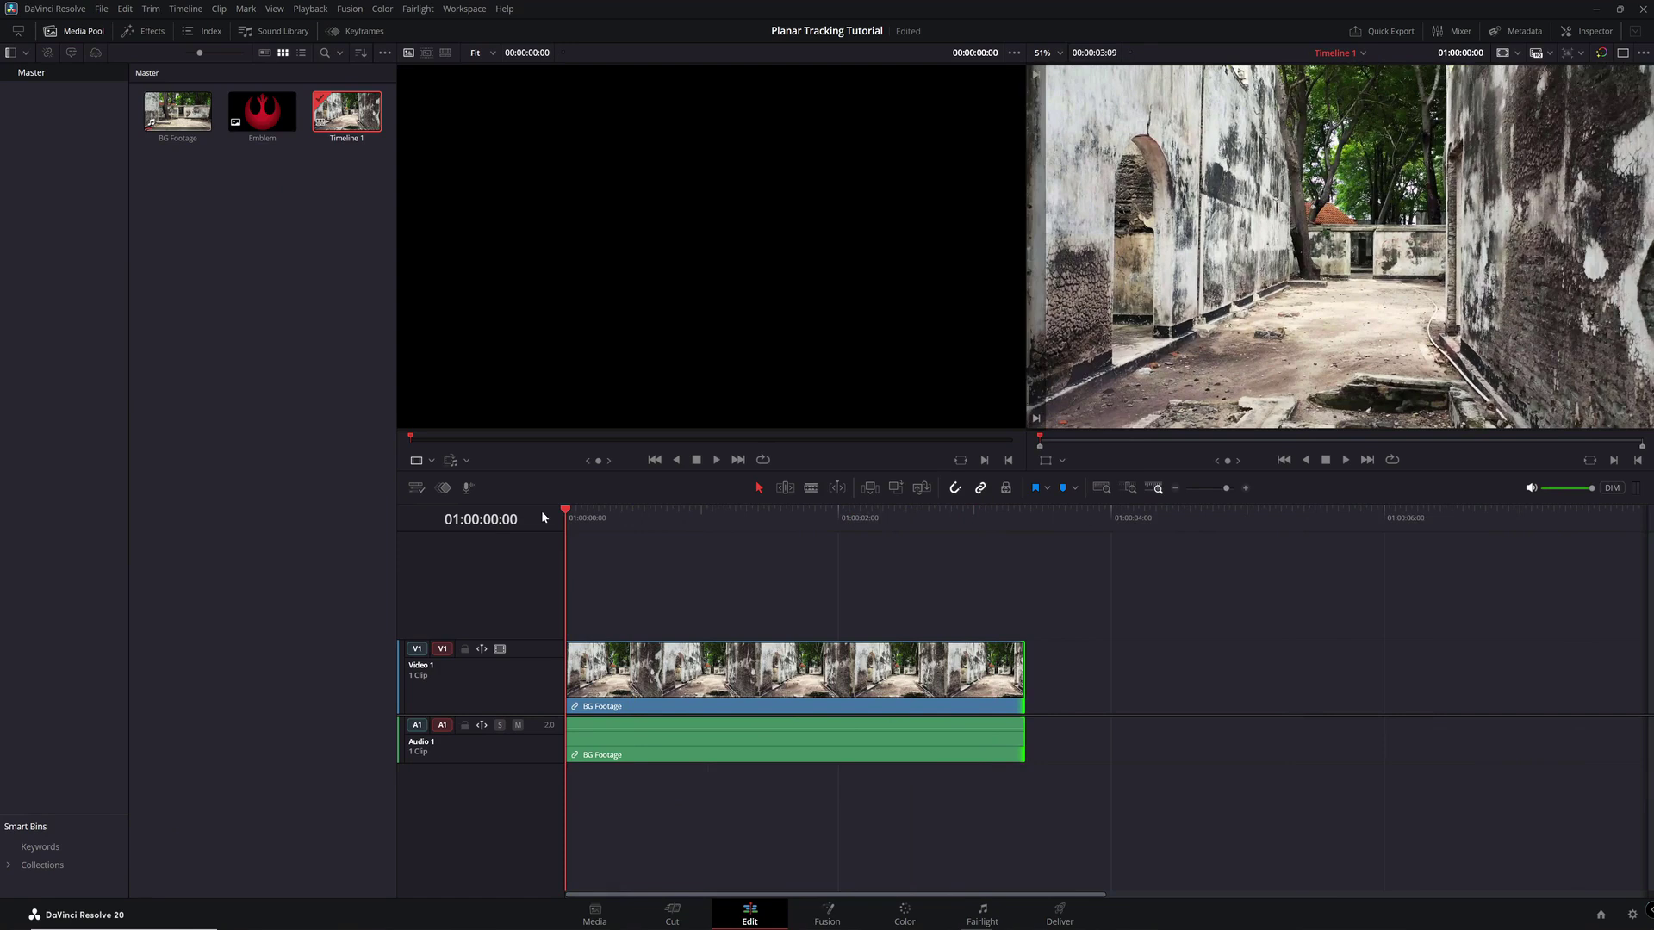
Convert the BG Footage clip on the timeline into a Fusion clip and open it on the Fusion page.
{"action": "right_click", "coordinate": [699, 670]}
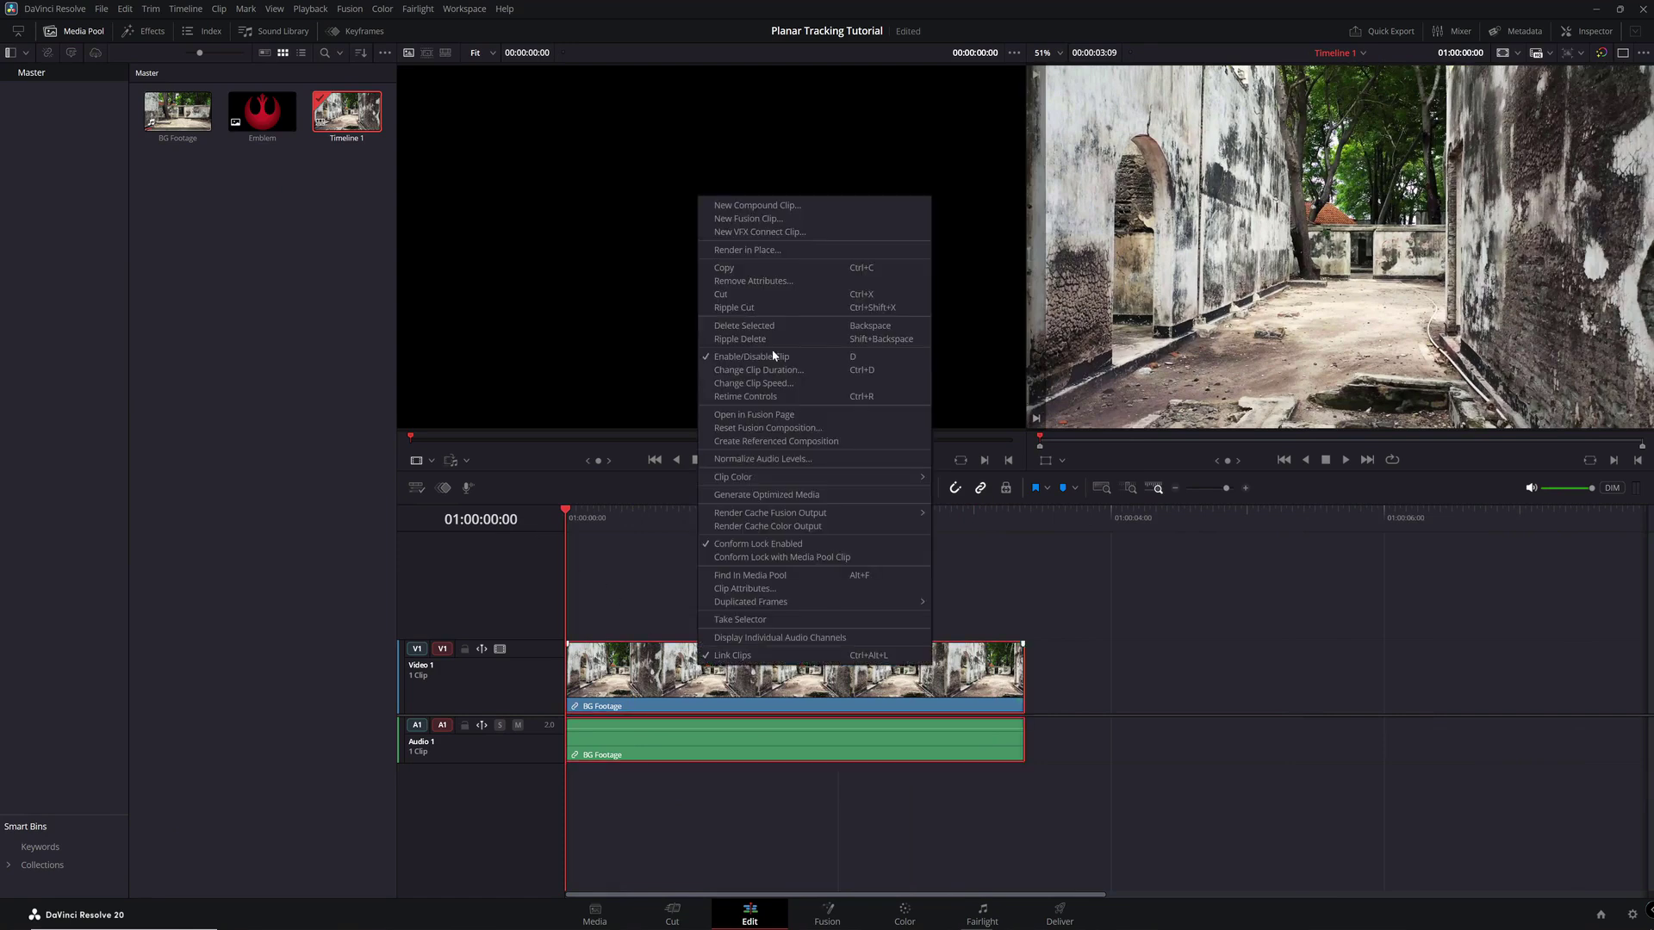
{"action": "left_click", "coordinate": [785, 220]}
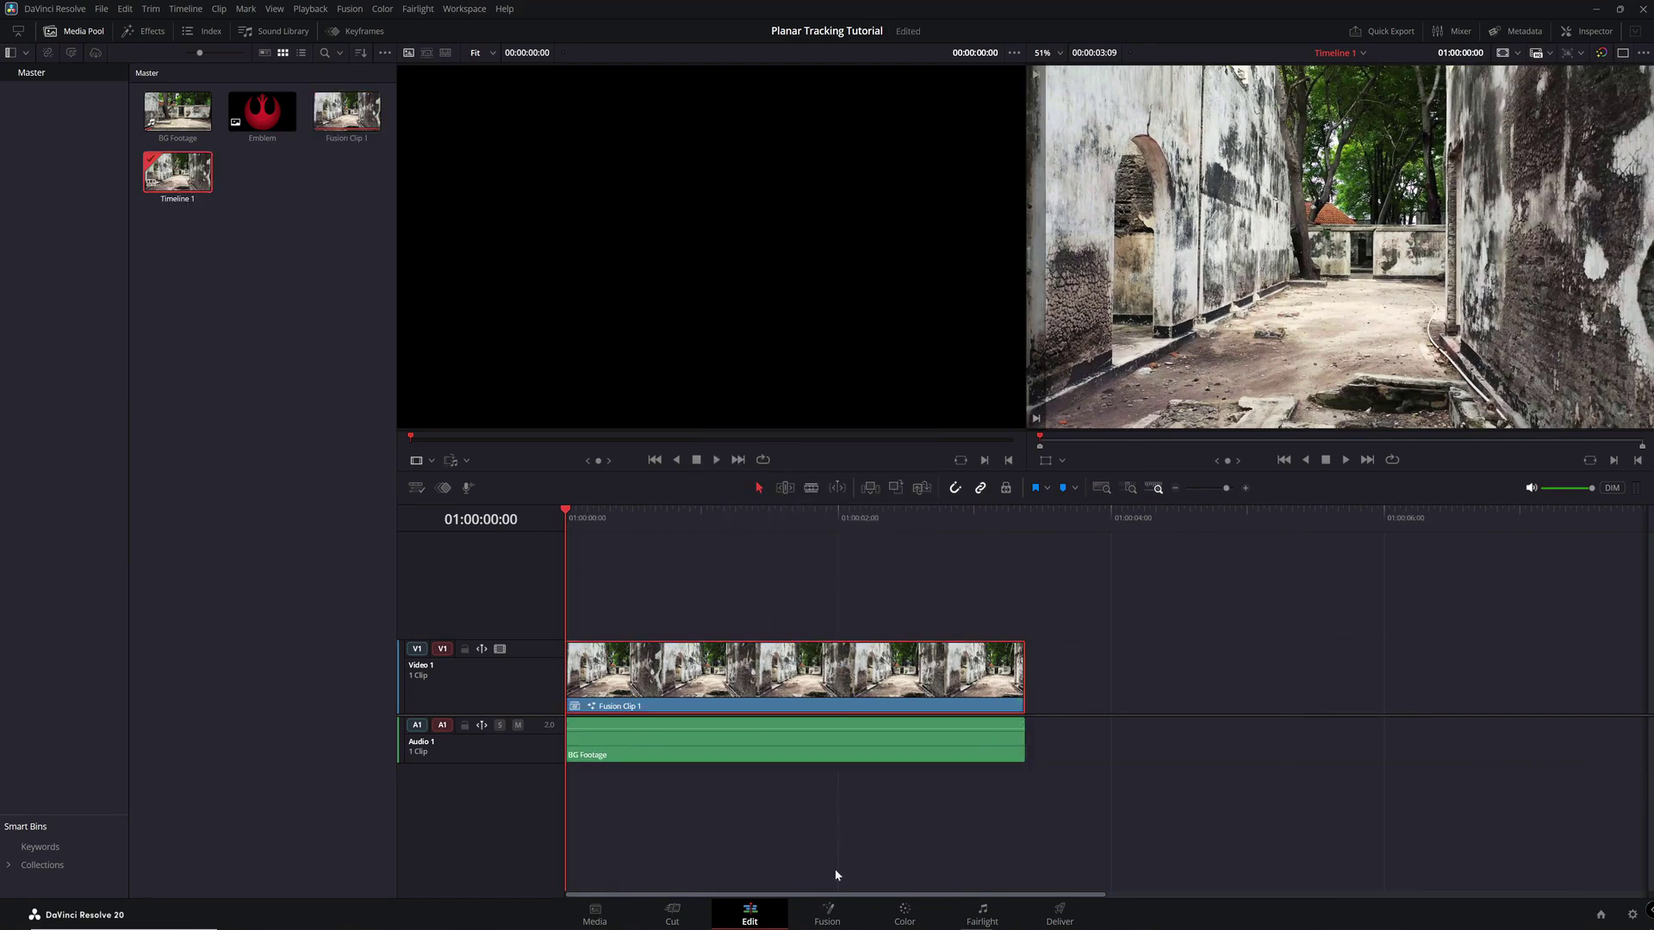
{"action": "left_click", "coordinate": [826, 918]}
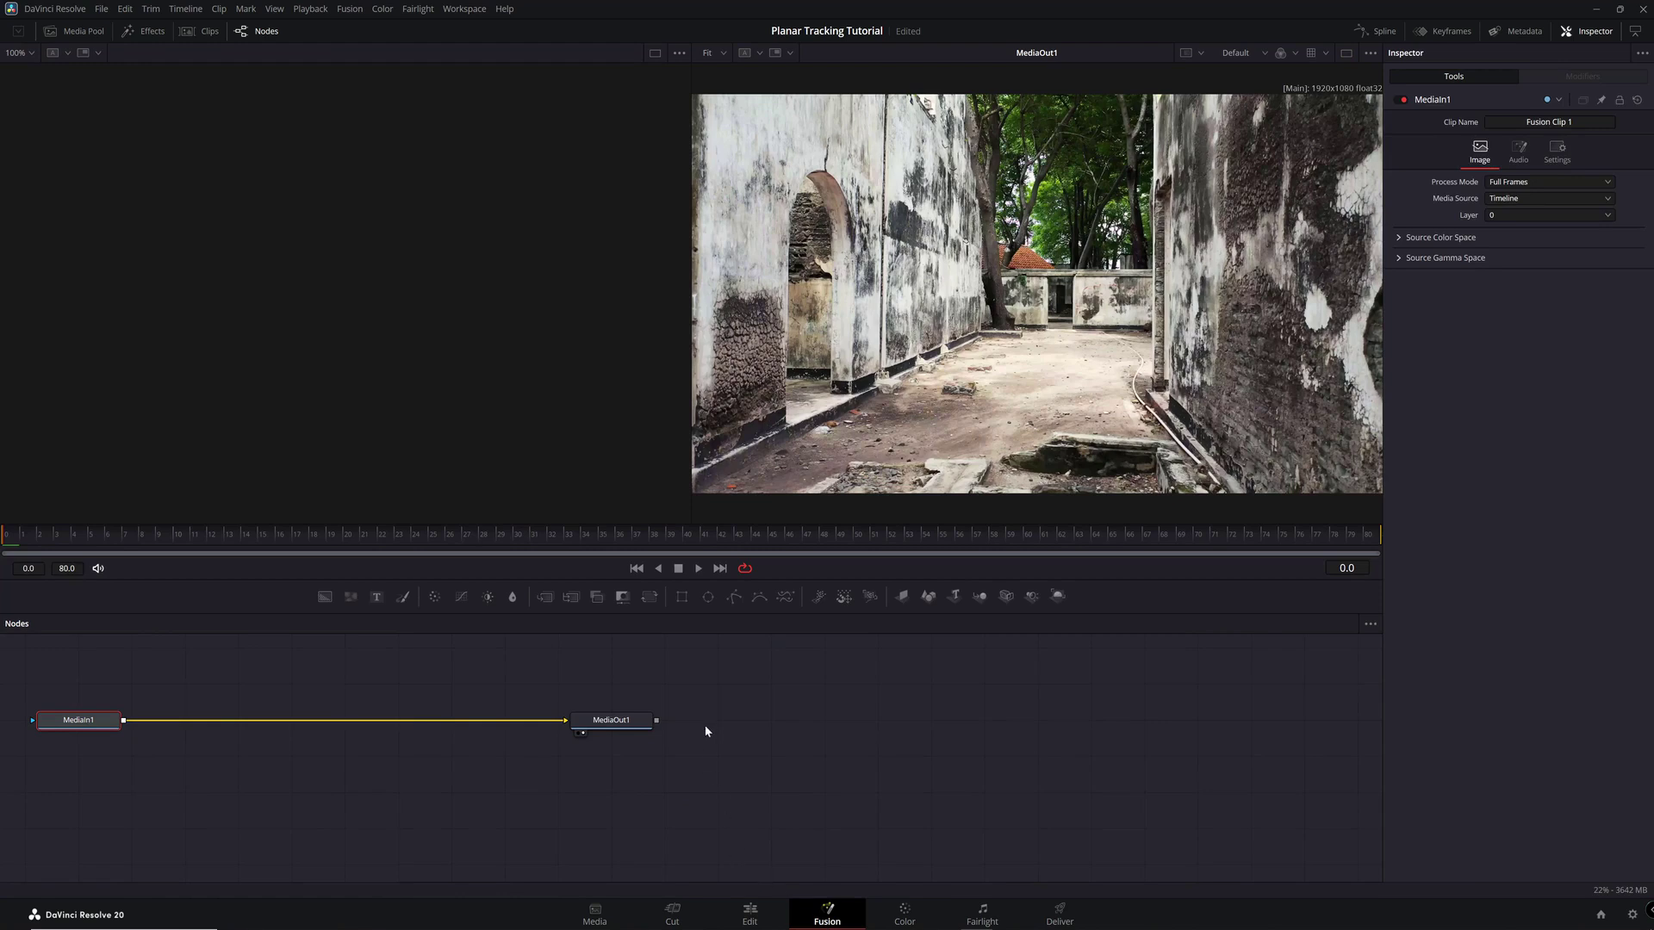
Center the node tree in the work area and rename the MediaIn1 node as BGClip.
{"action": "left_click_drag", "start_coordinate": [705, 727], "coordinate": [970, 764]}
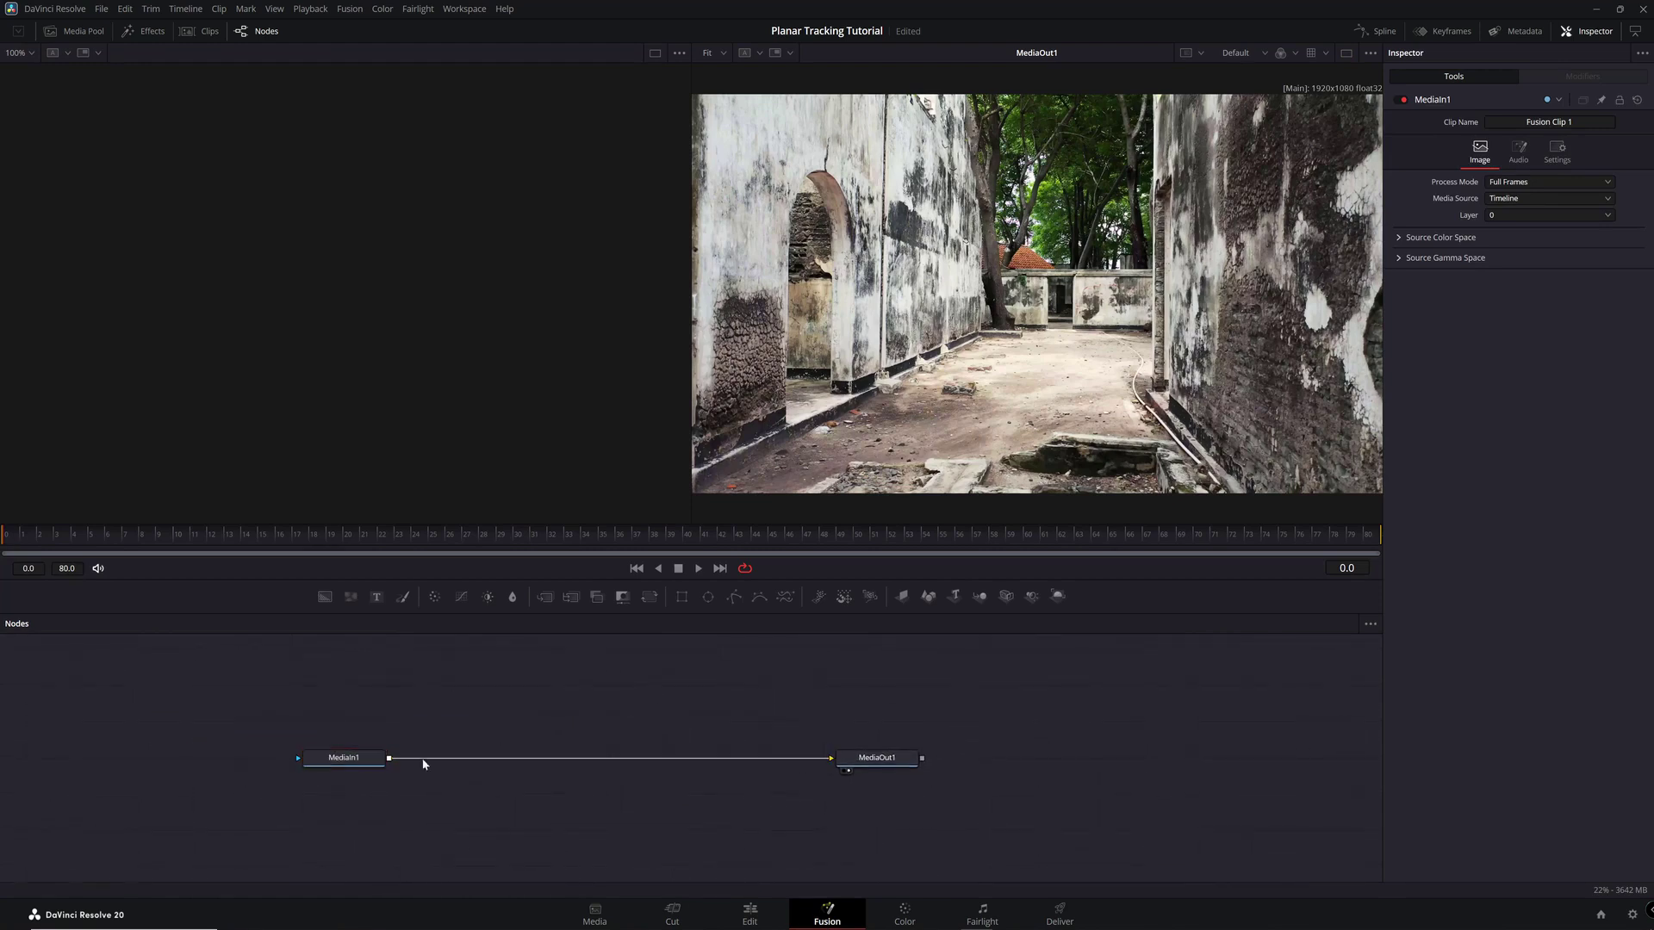
{"action": "left_click", "coordinate": [345, 759]}
{"action": "key", "text": "F2"}
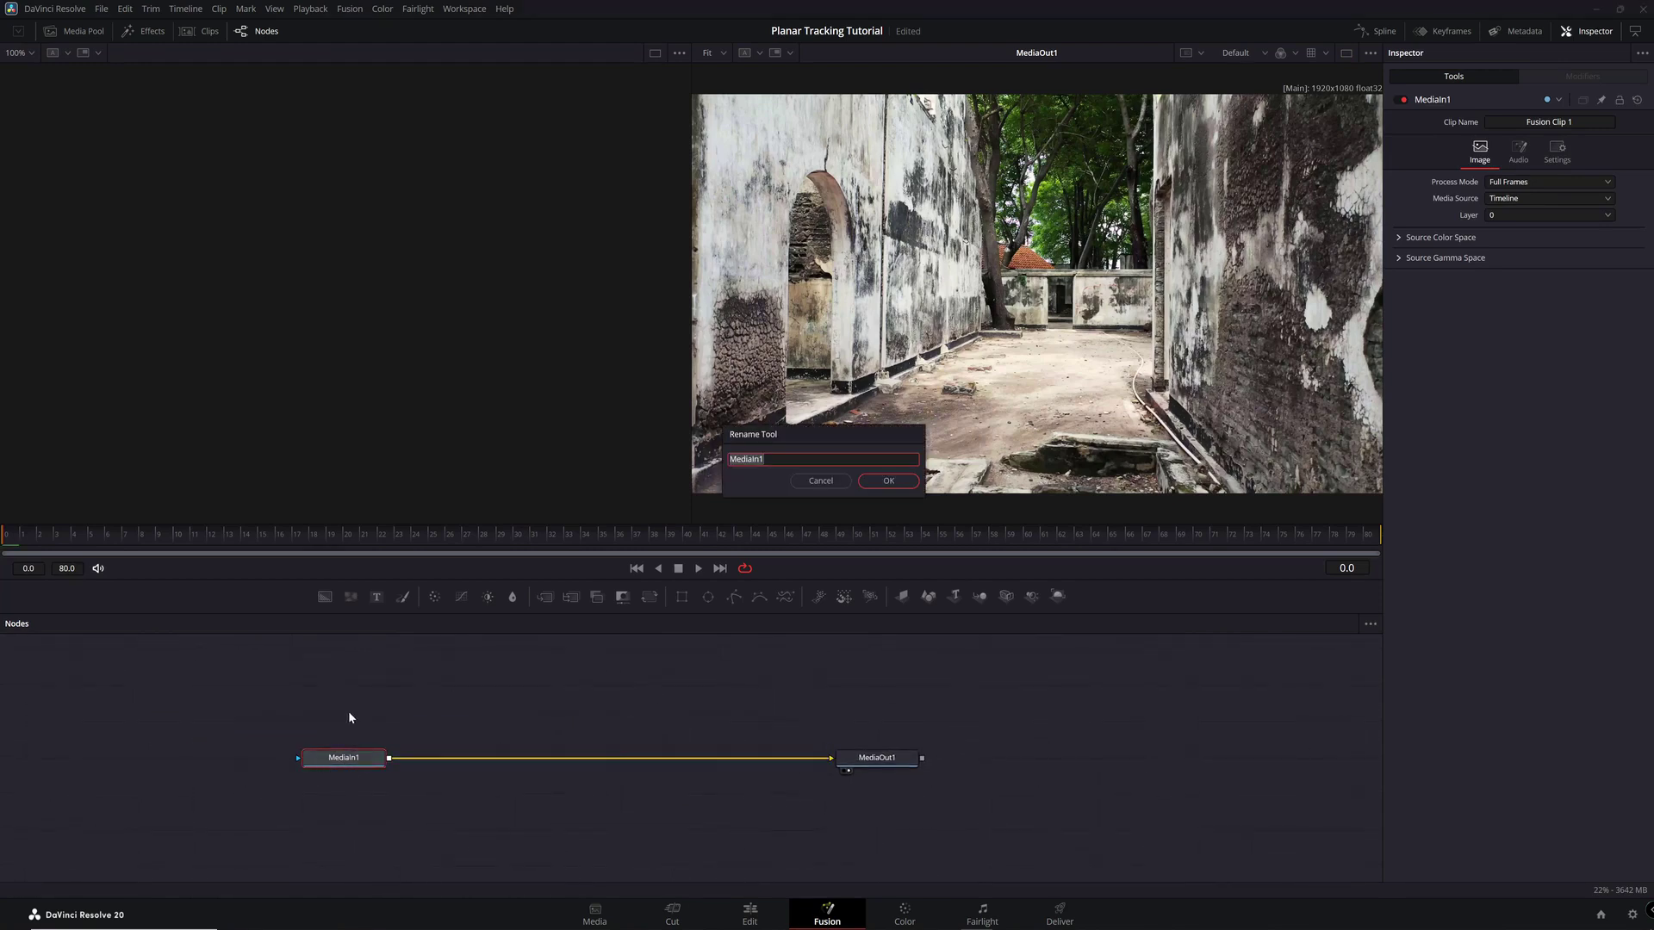
{"action": "type", "text": "BGClip"}
{"action": "key", "text": "Return"}
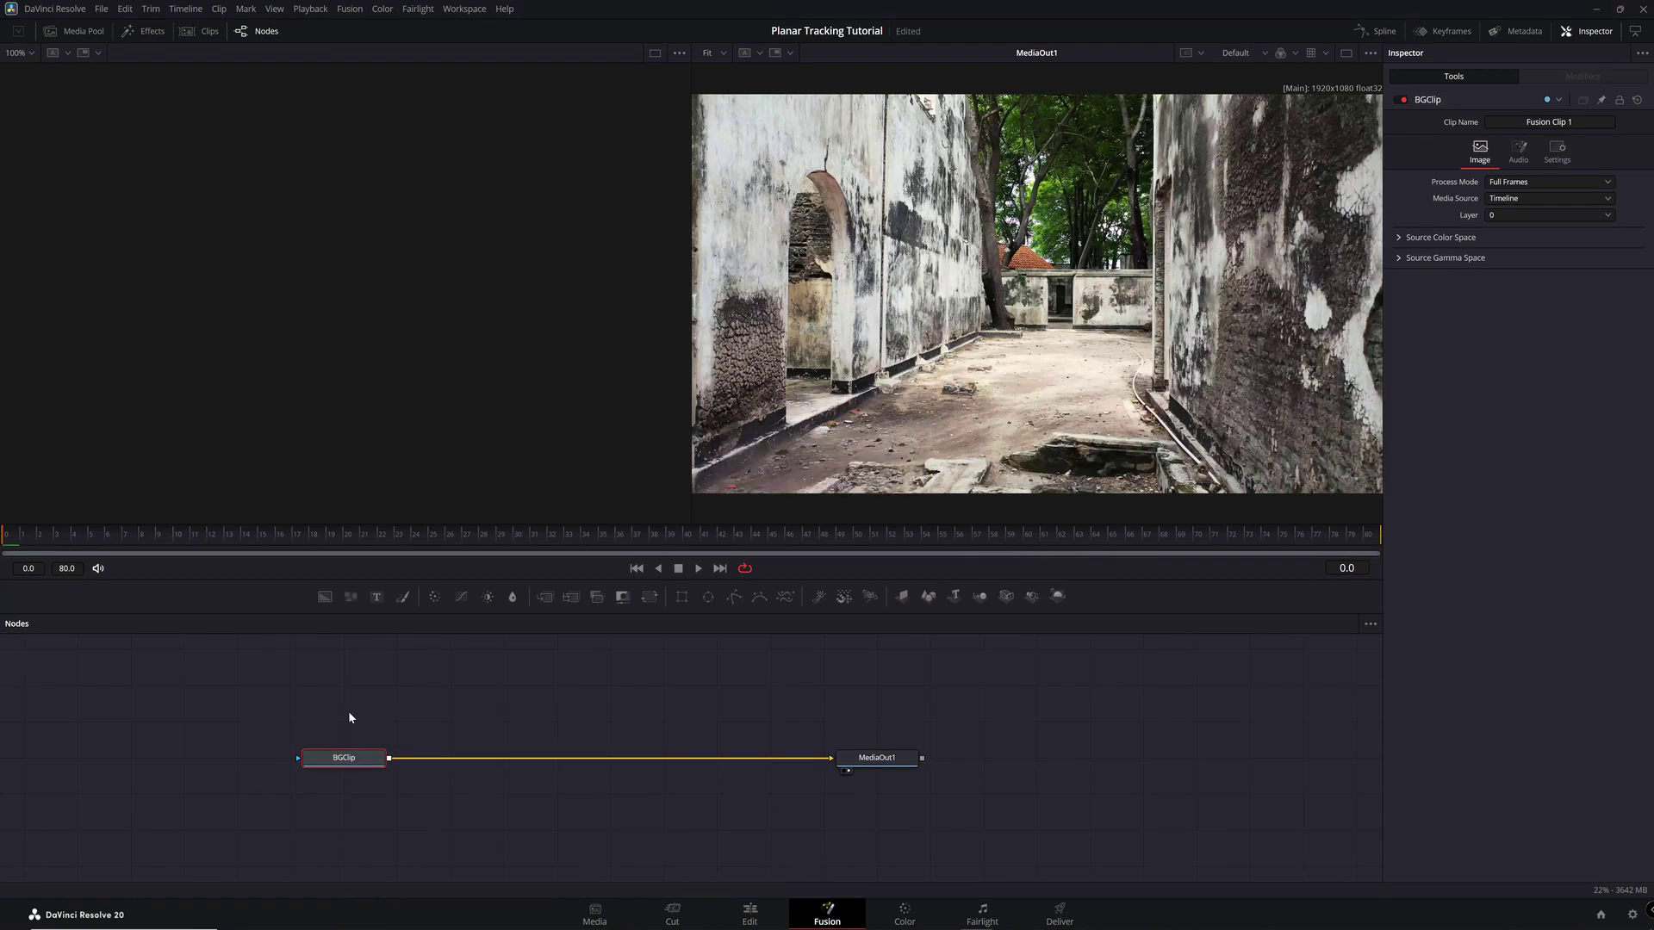
Insert a Planar Tracker between BGClip and MediaOut1 and set its reference time to frame 45.
{"action": "key", "text": "shift+space"}
{"action": "type", "text": "track"}
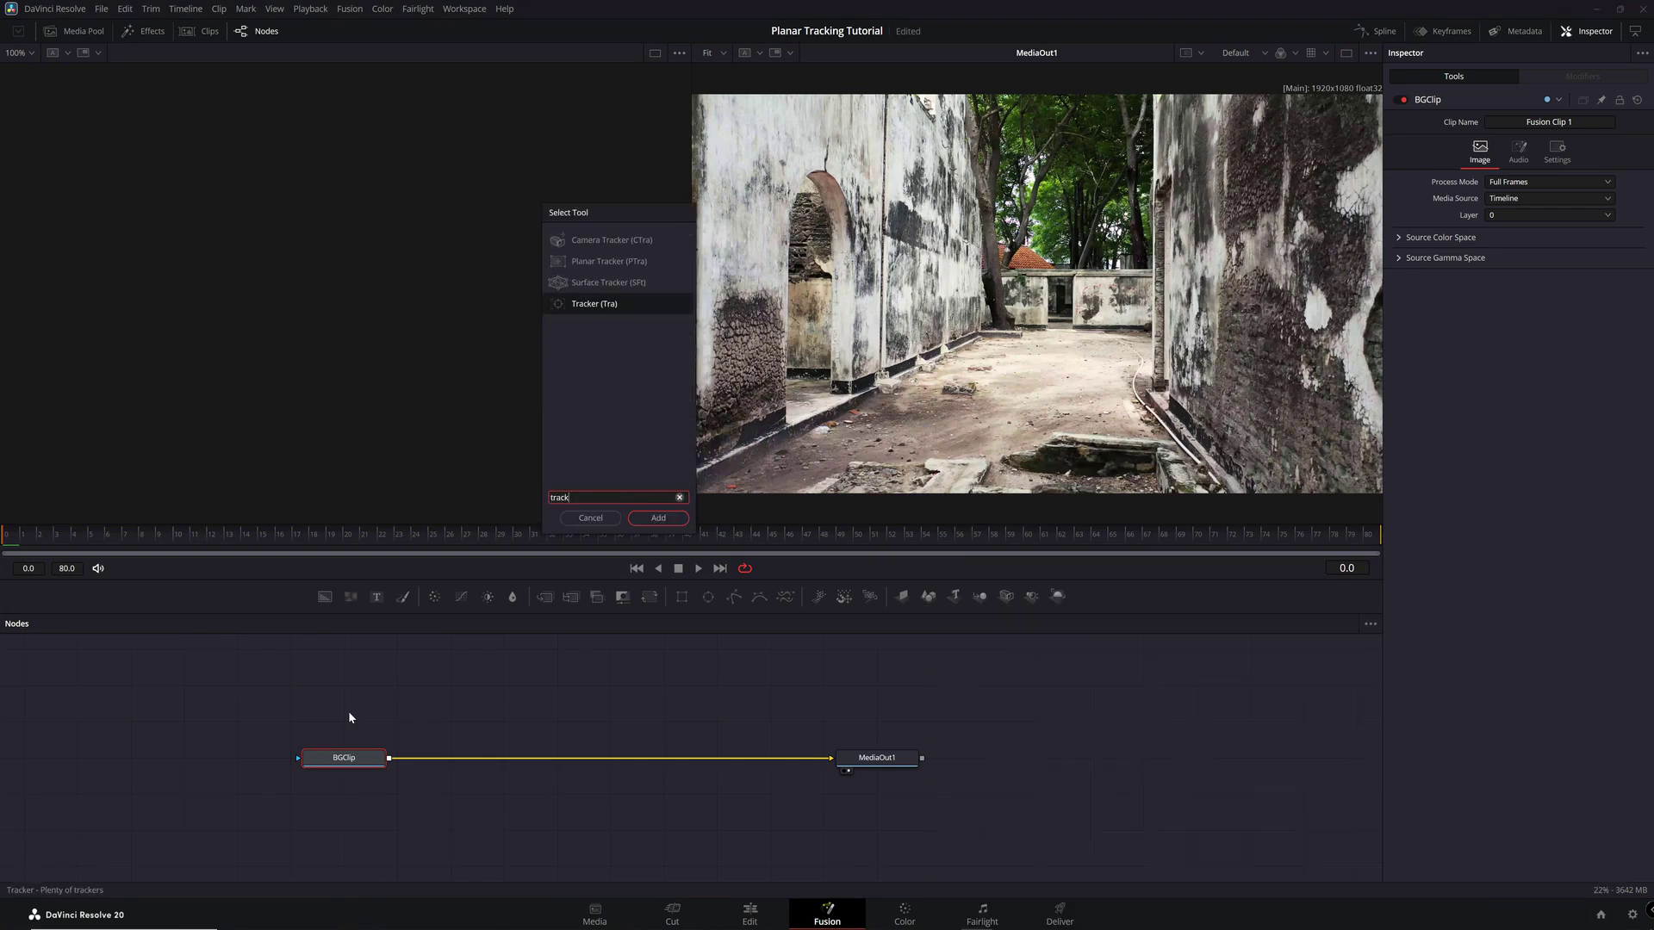
{"action": "left_click", "coordinate": [601, 262]}
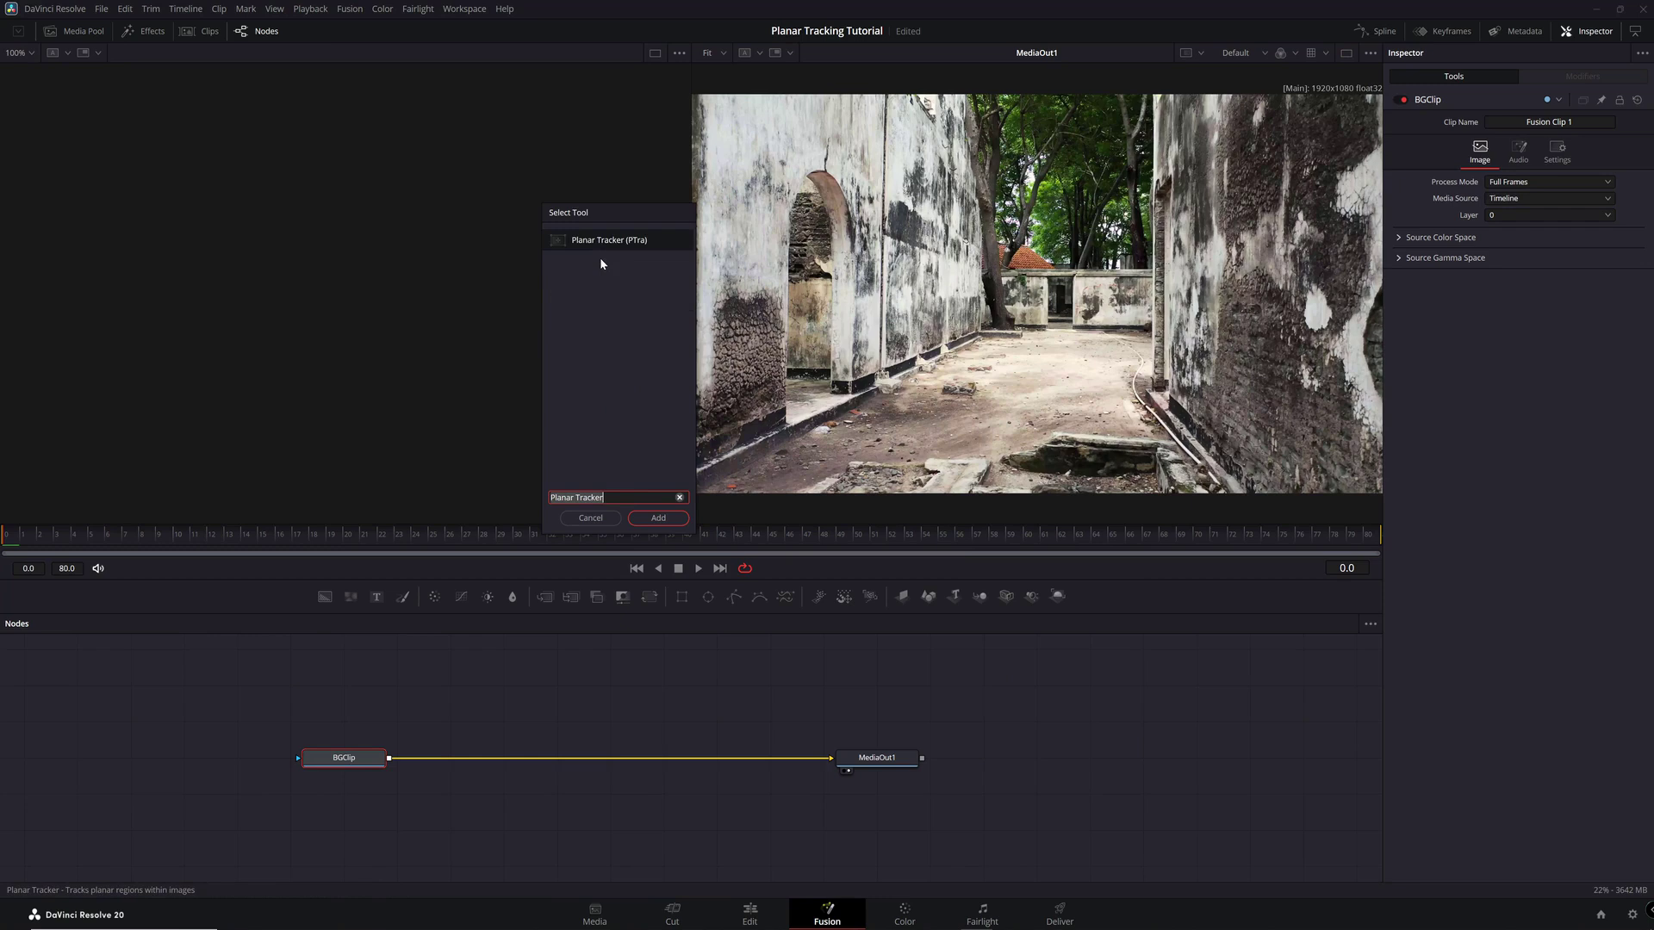
{"action": "left_click", "coordinate": [657, 518]}
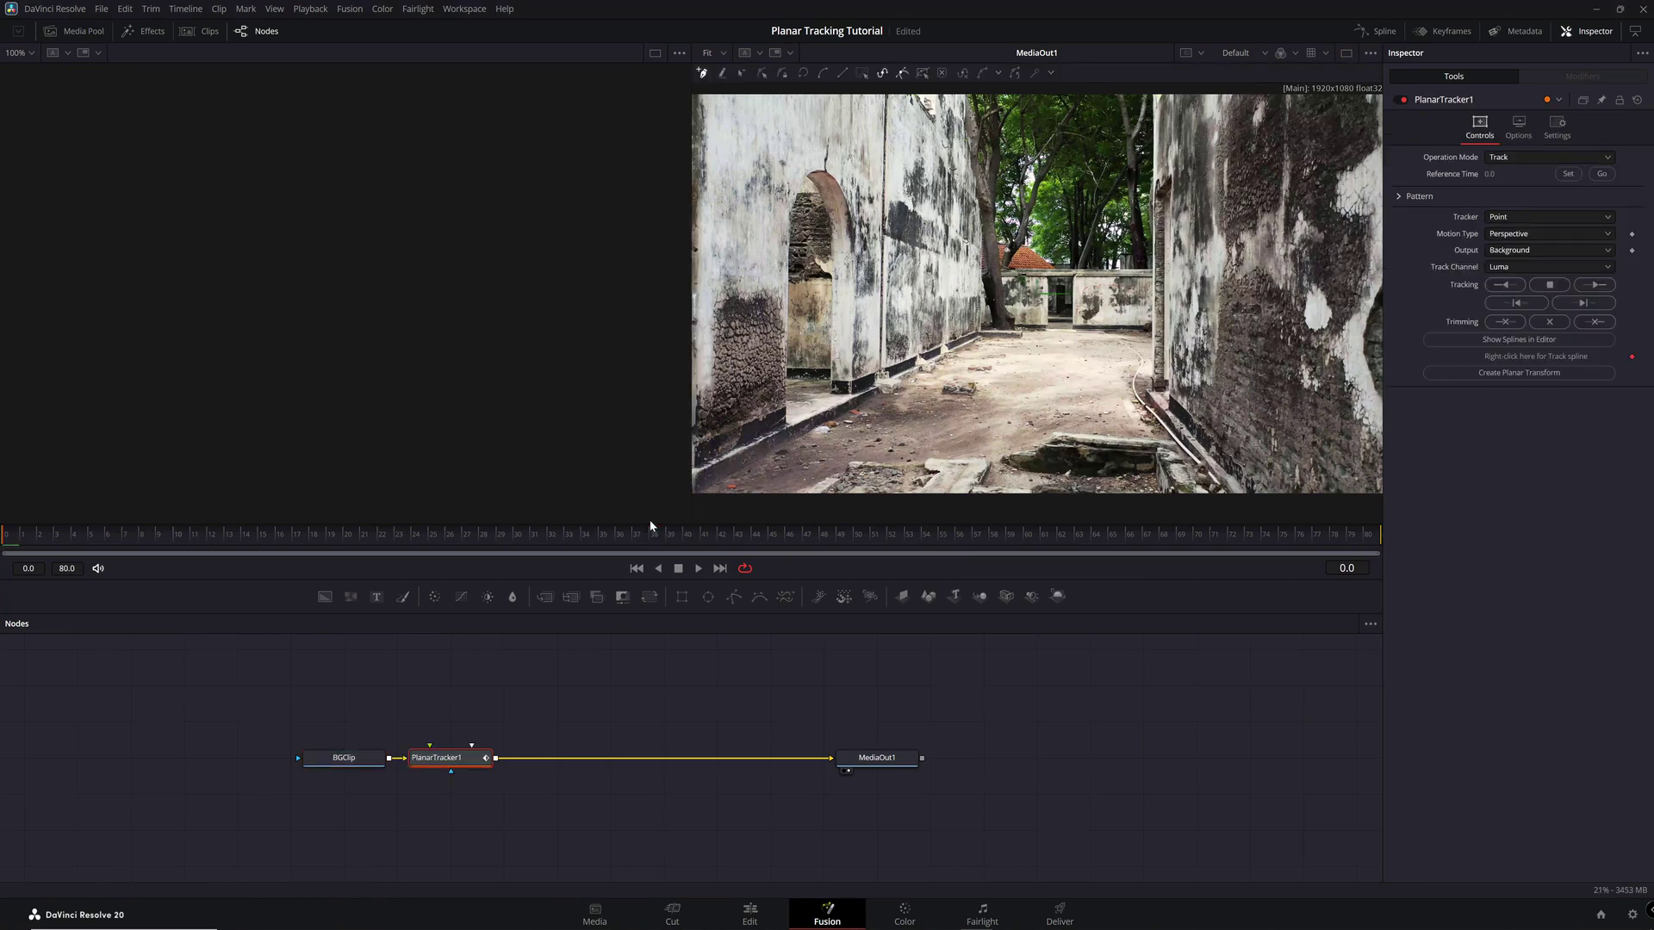
{"action": "left_click_drag", "start_coordinate": [469, 764], "coordinate": [519, 774]}
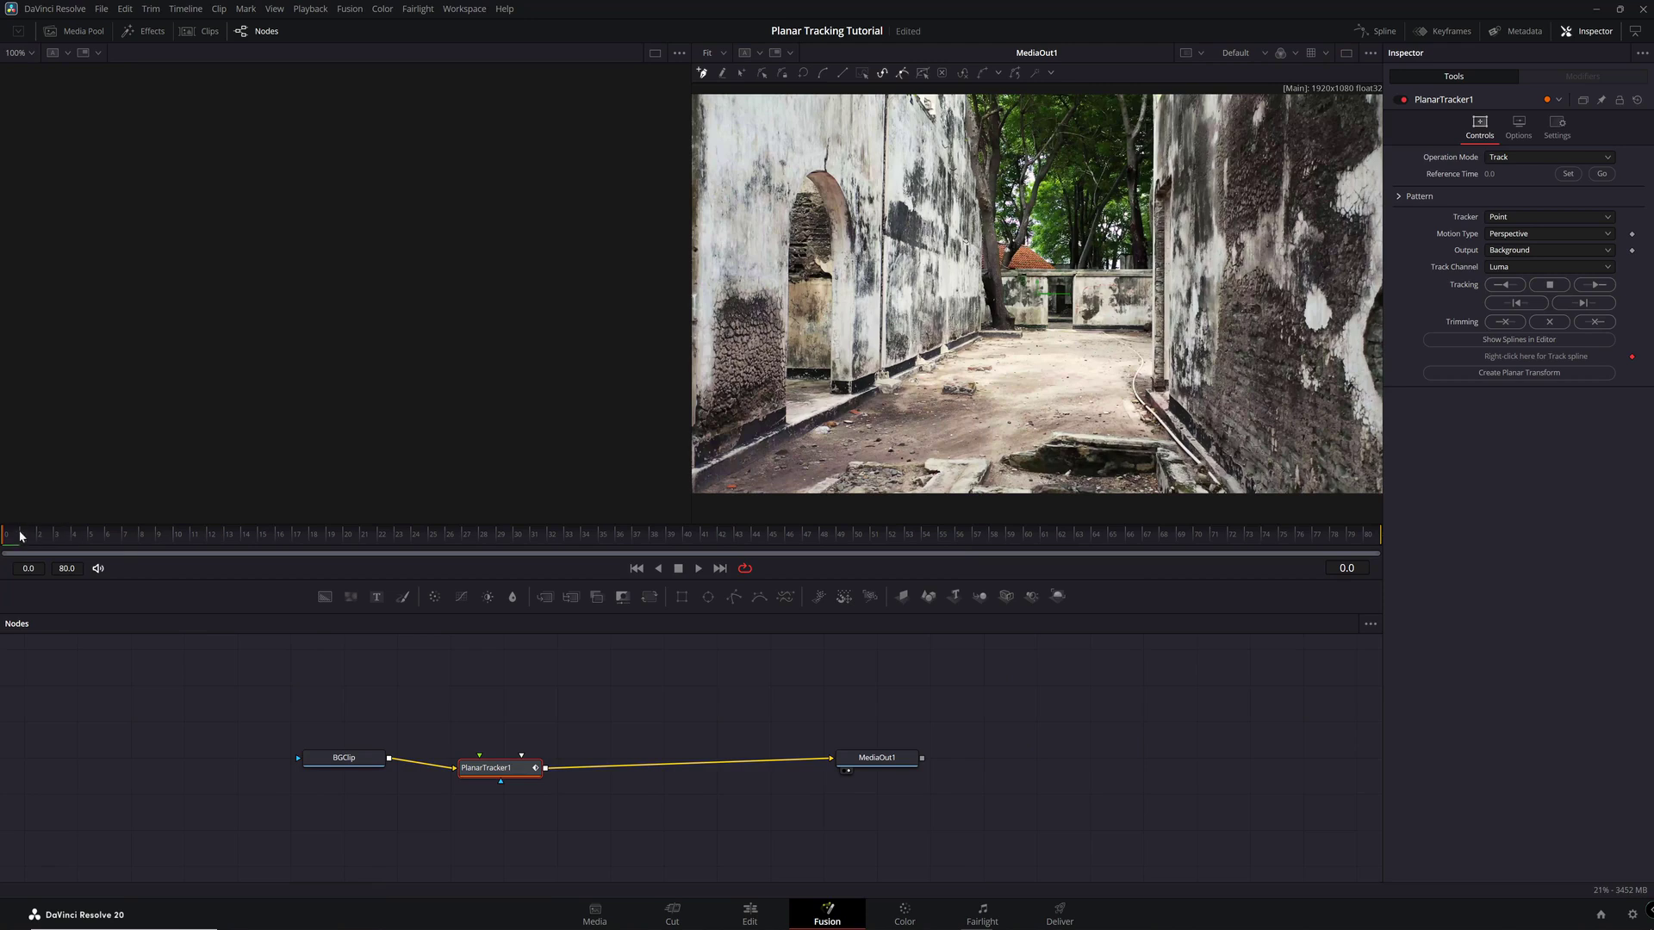
{"action": "left_click_drag", "start_coordinate": [7, 536], "coordinate": [779, 551]}
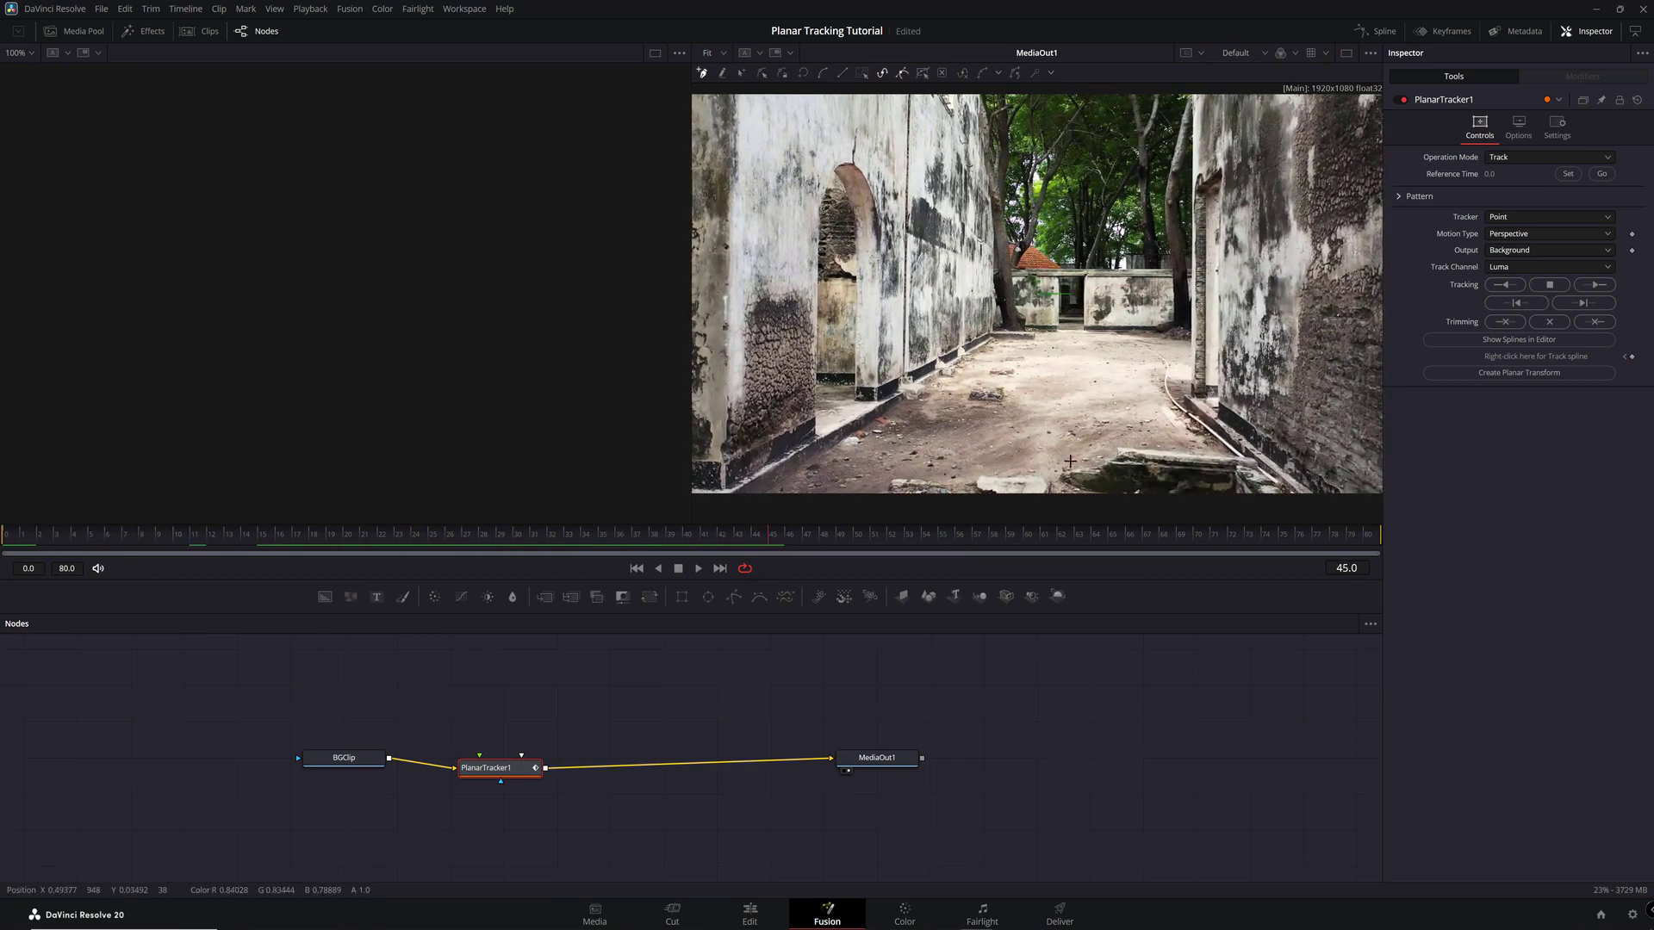
{"action": "left_click", "coordinate": [1566, 174]}
Outline the dark cracked patch on the near left wall with a closed tracking polygon and fine-tune its corner points.
{"action": "scroll", "coordinate": [967, 293], "scroll_direction": "up", "scroll_amount": 5}
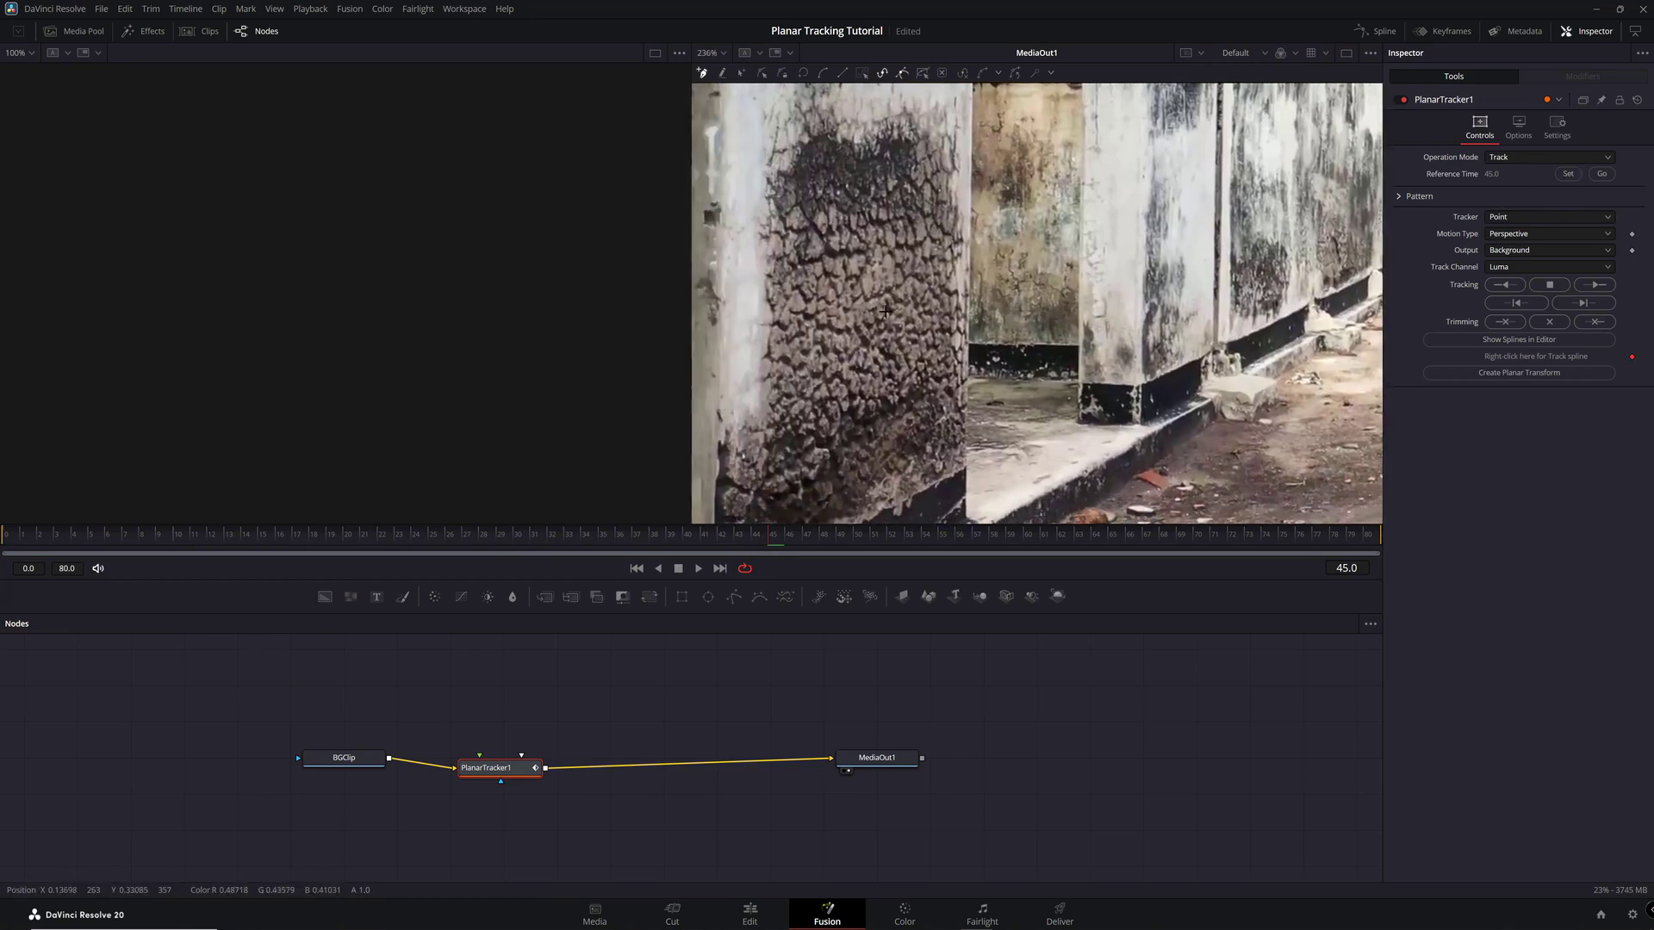
{"action": "left_click_drag", "start_coordinate": [967, 293], "coordinate": [975, 291]}
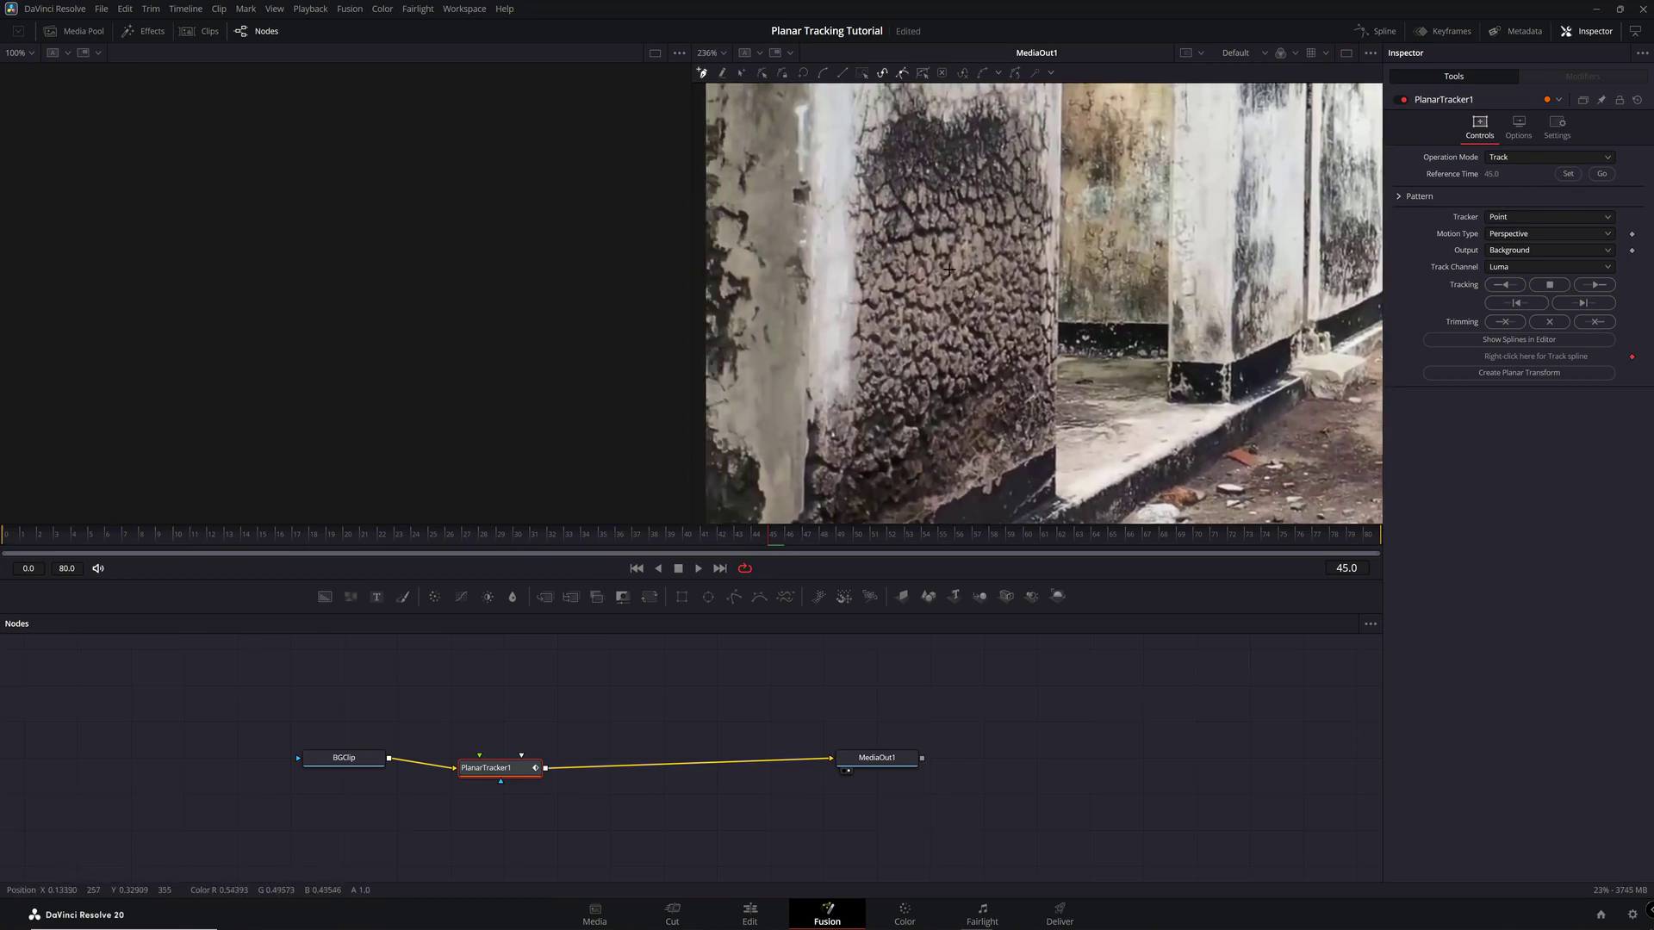
{"action": "left_click", "coordinate": [815, 101]}
{"action": "left_click", "coordinate": [811, 500]}
{"action": "left_click", "coordinate": [972, 431]}
{"action": "left_click", "coordinate": [1054, 397]}
{"action": "left_click", "coordinate": [1058, 108]}
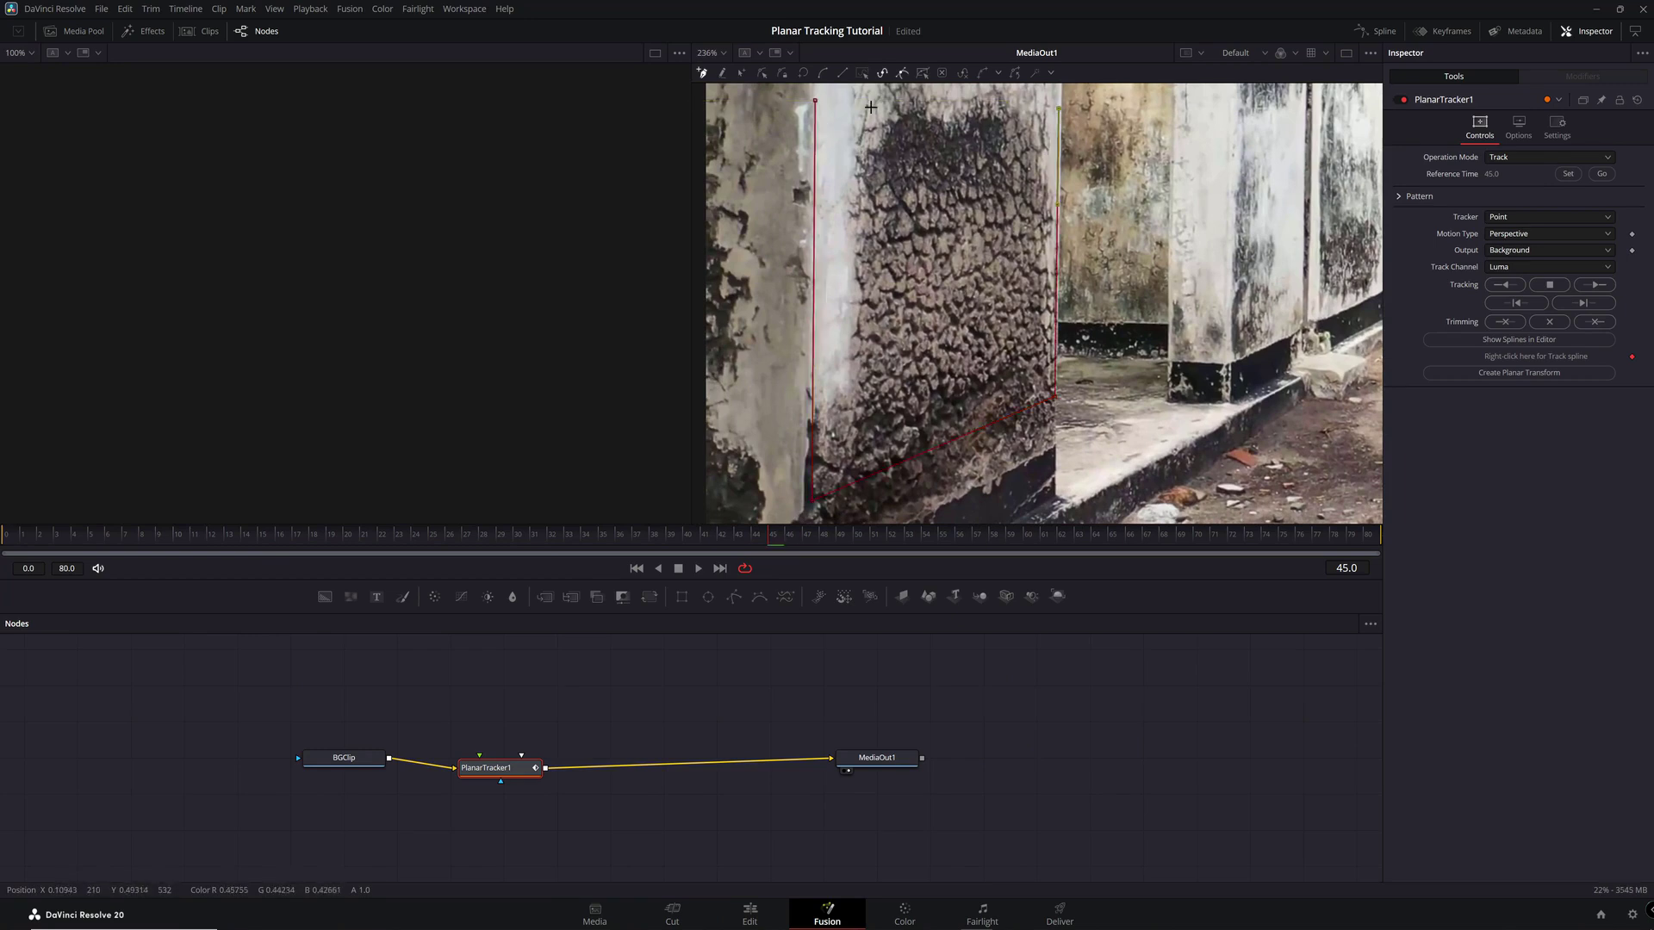
{"action": "left_click", "coordinate": [815, 102]}
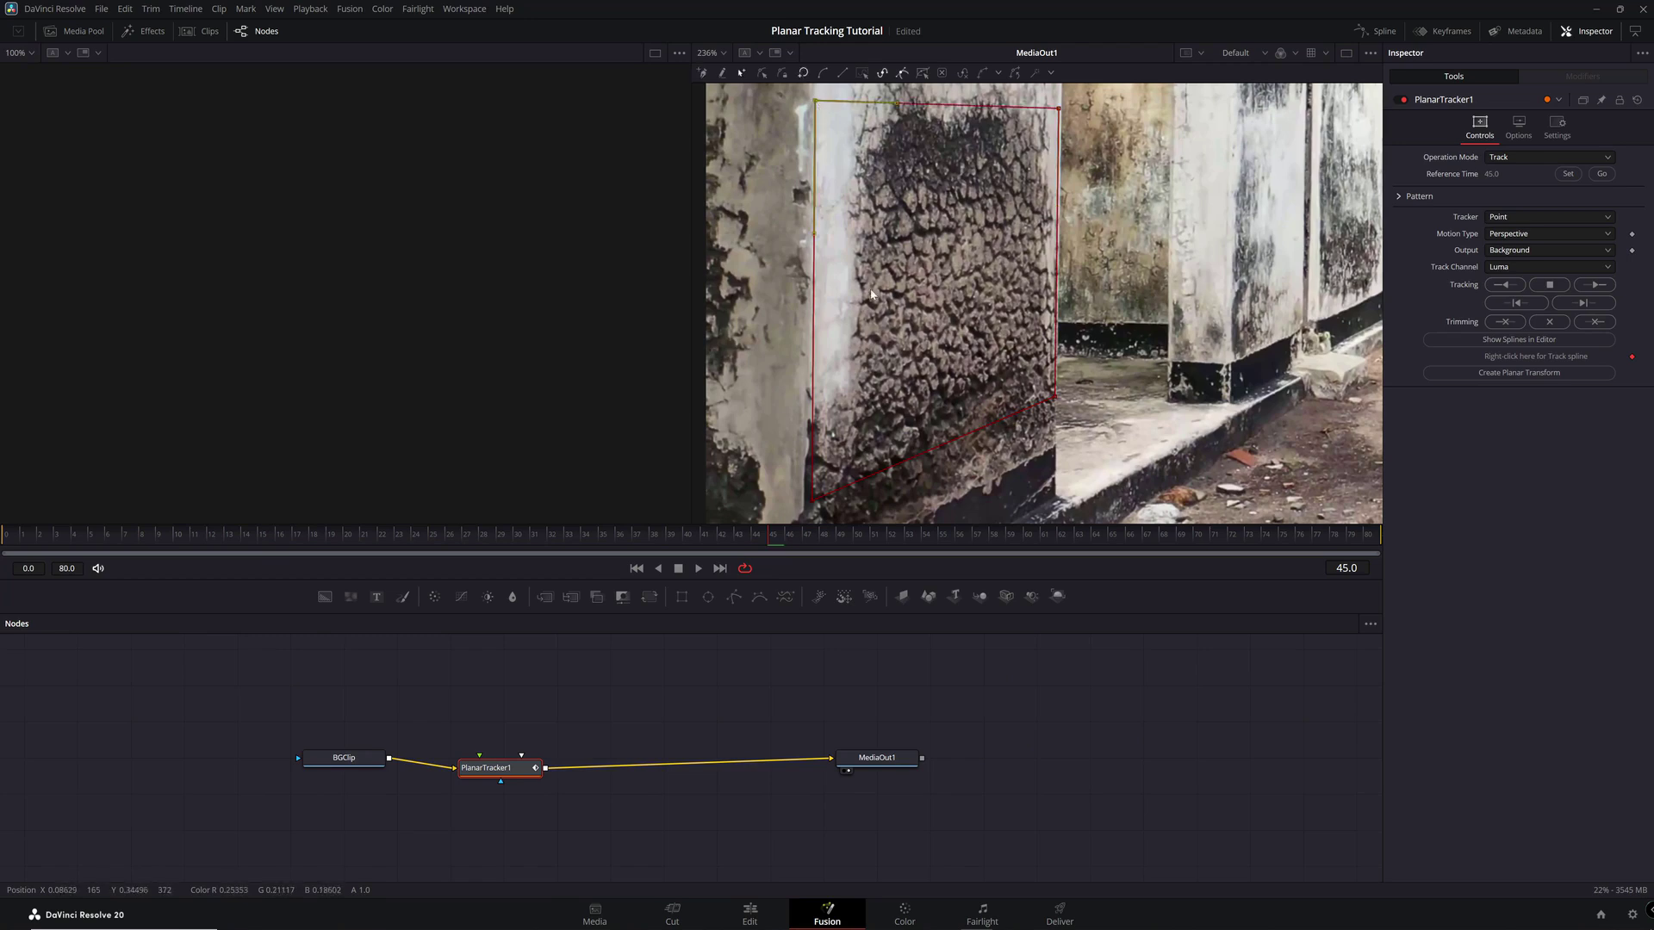
{"action": "left_click", "coordinate": [813, 504]}
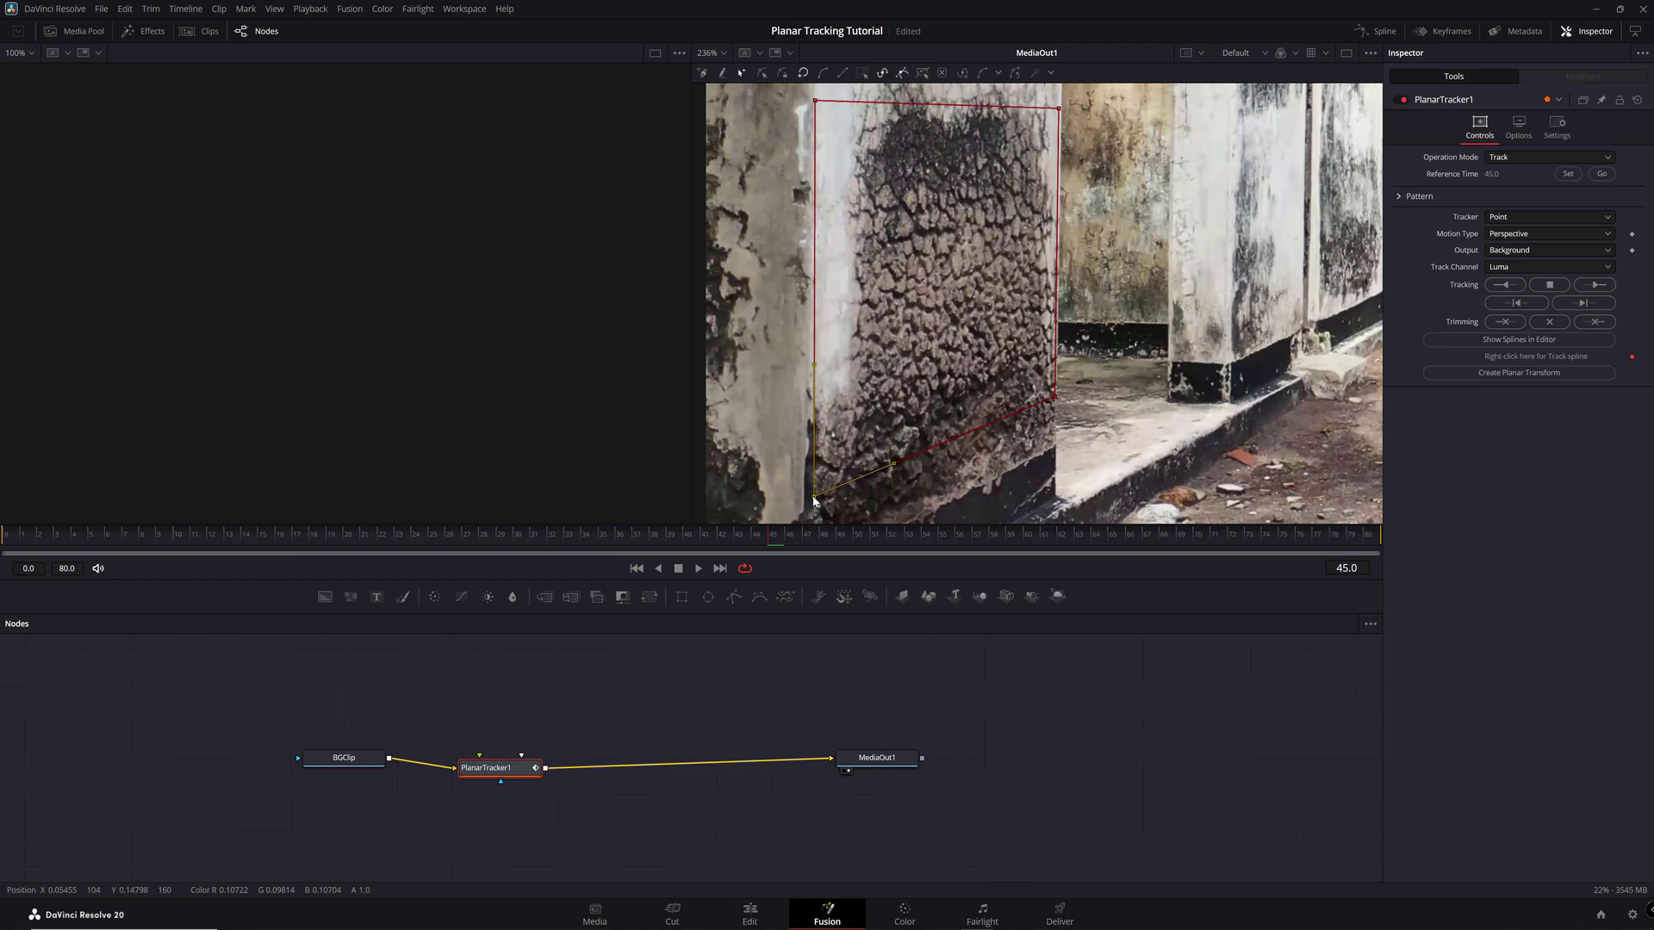
{"action": "left_click", "coordinate": [1060, 110]}
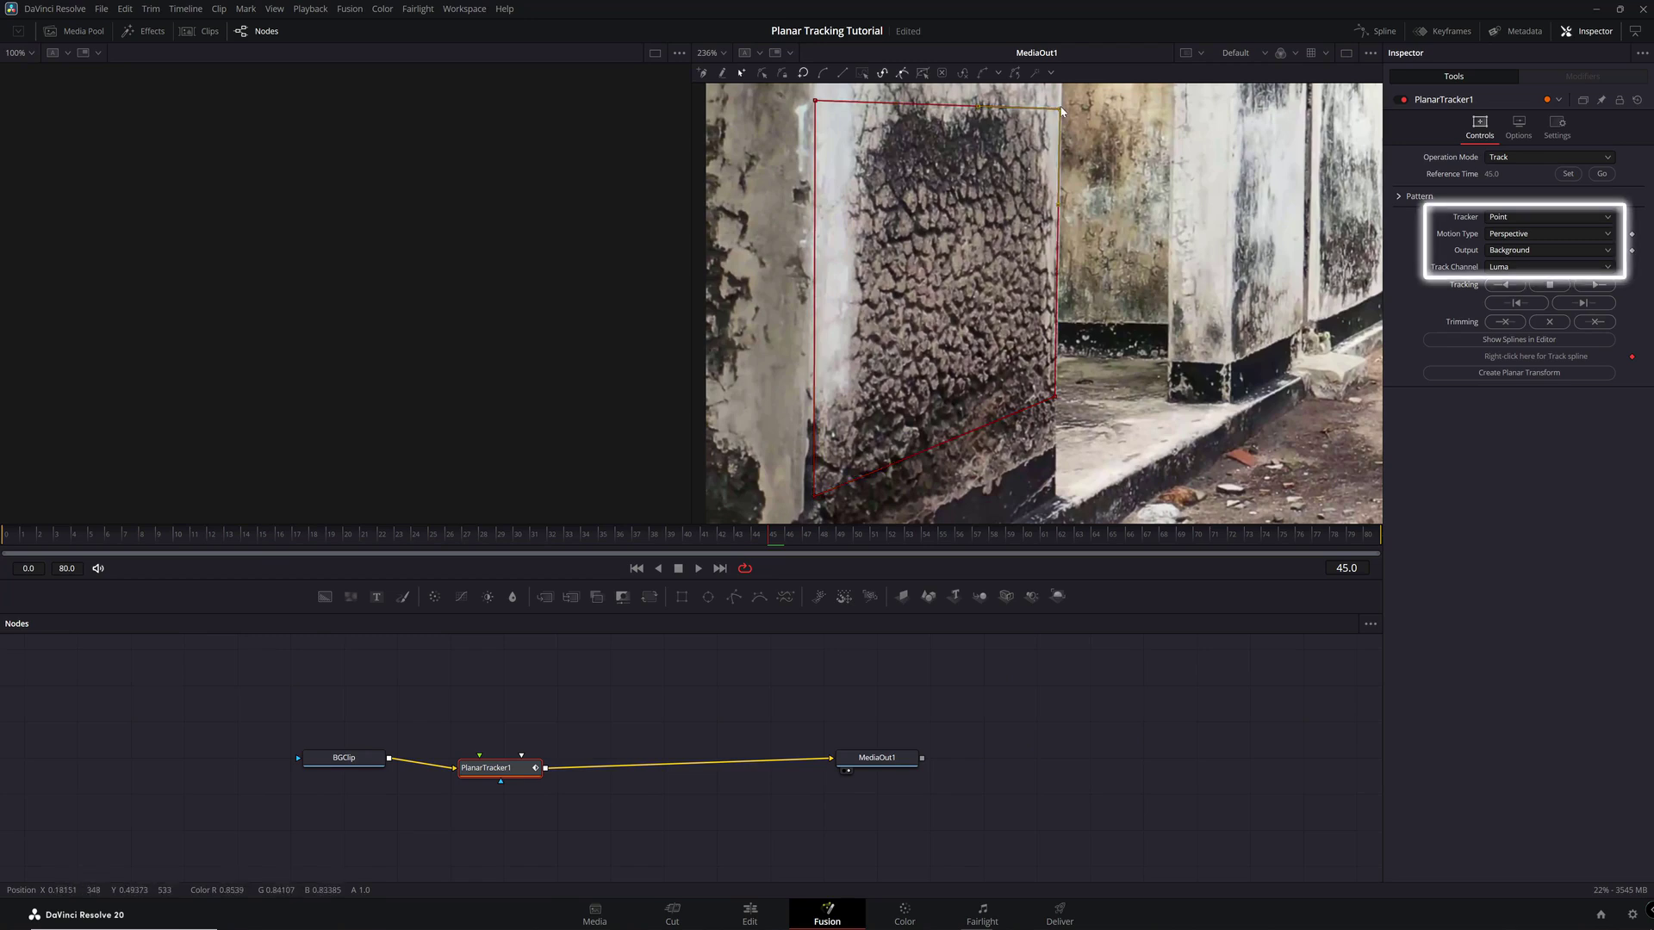
{"action": "left_click_drag", "start_coordinate": [1060, 108], "coordinate": [1058, 110]}
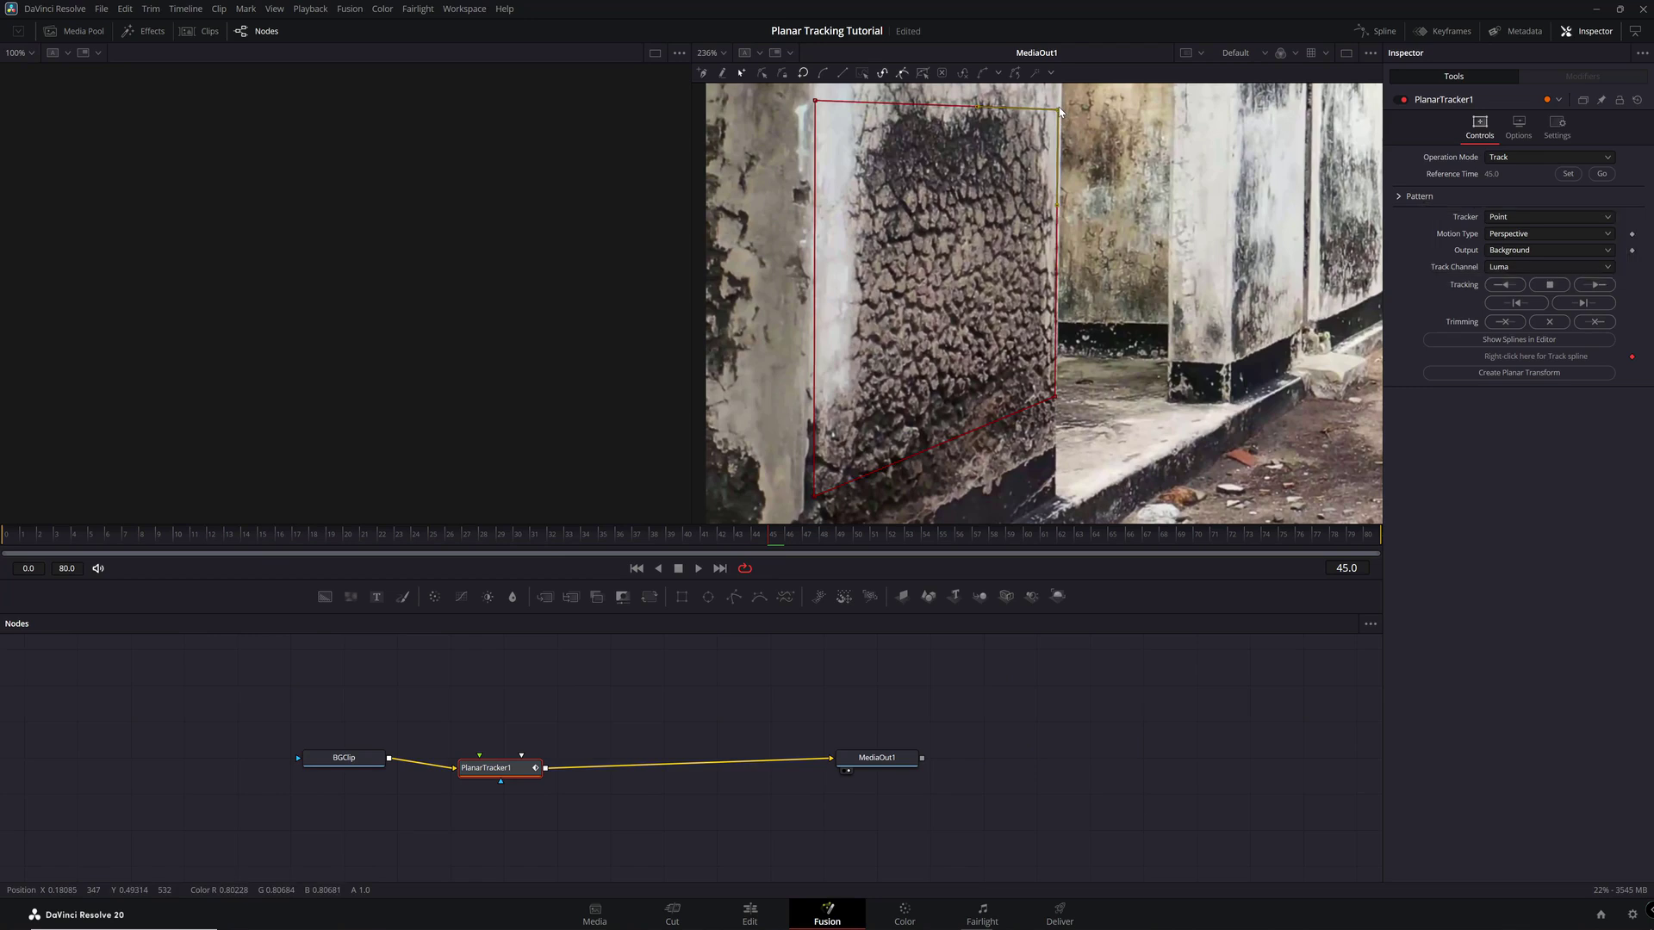
Track the outlined wall patch back to the clip's start and forward to its end, and return to frame 0.
{"action": "left_click", "coordinate": [1512, 289]}
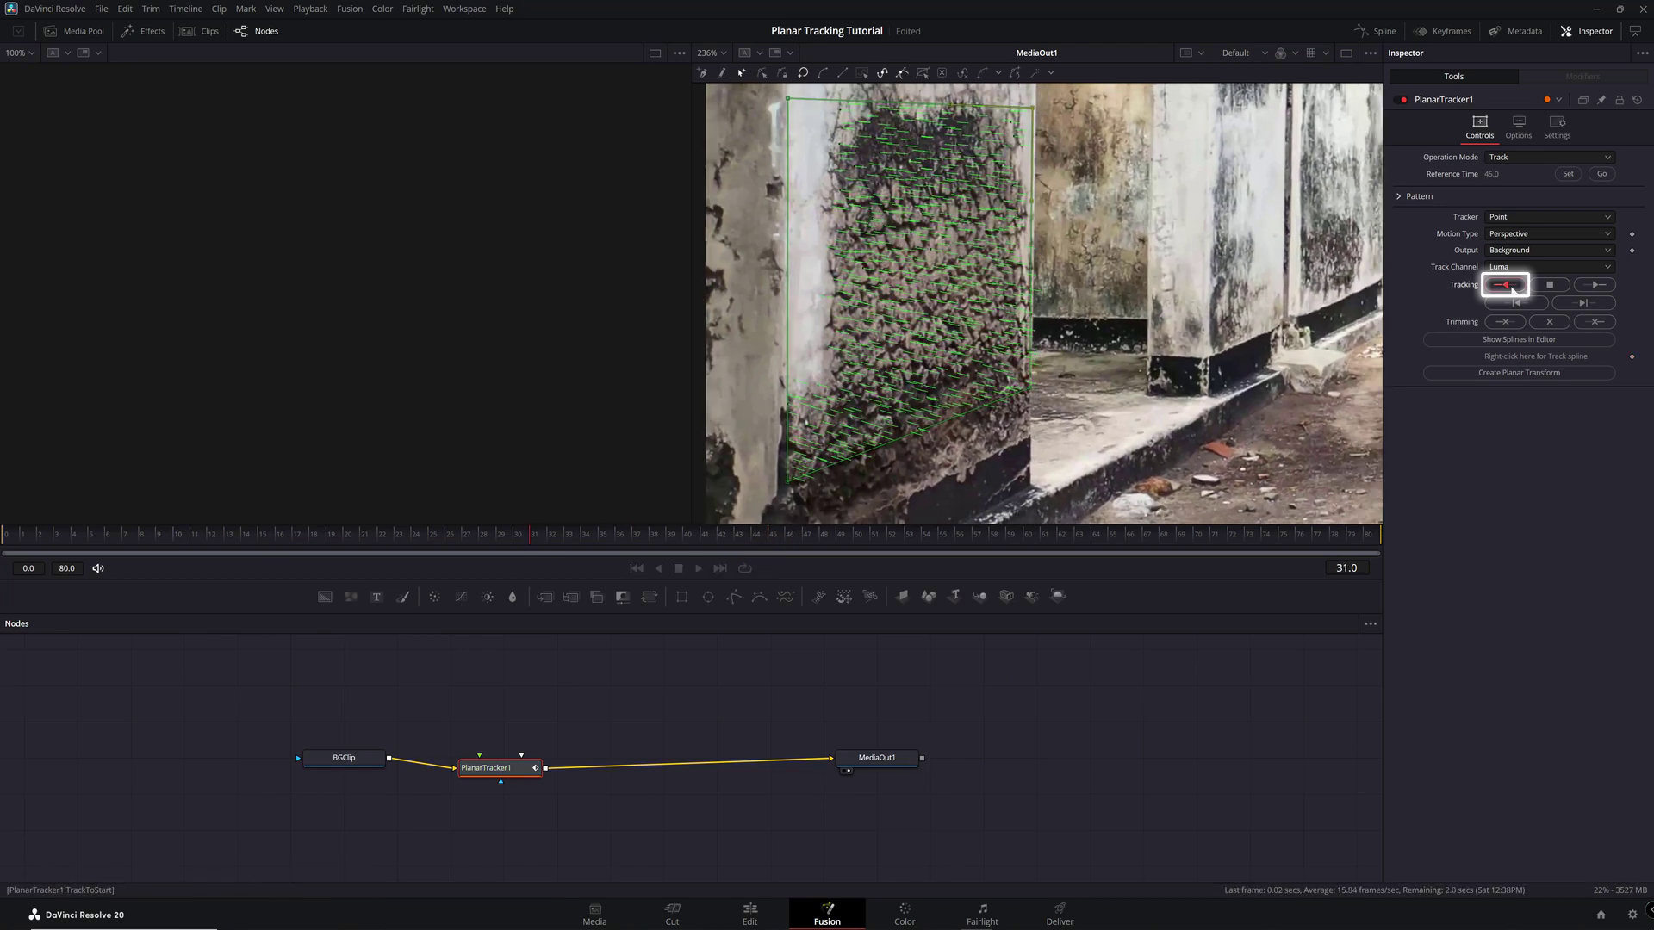
{"action": "left_click", "coordinate": [1595, 286]}
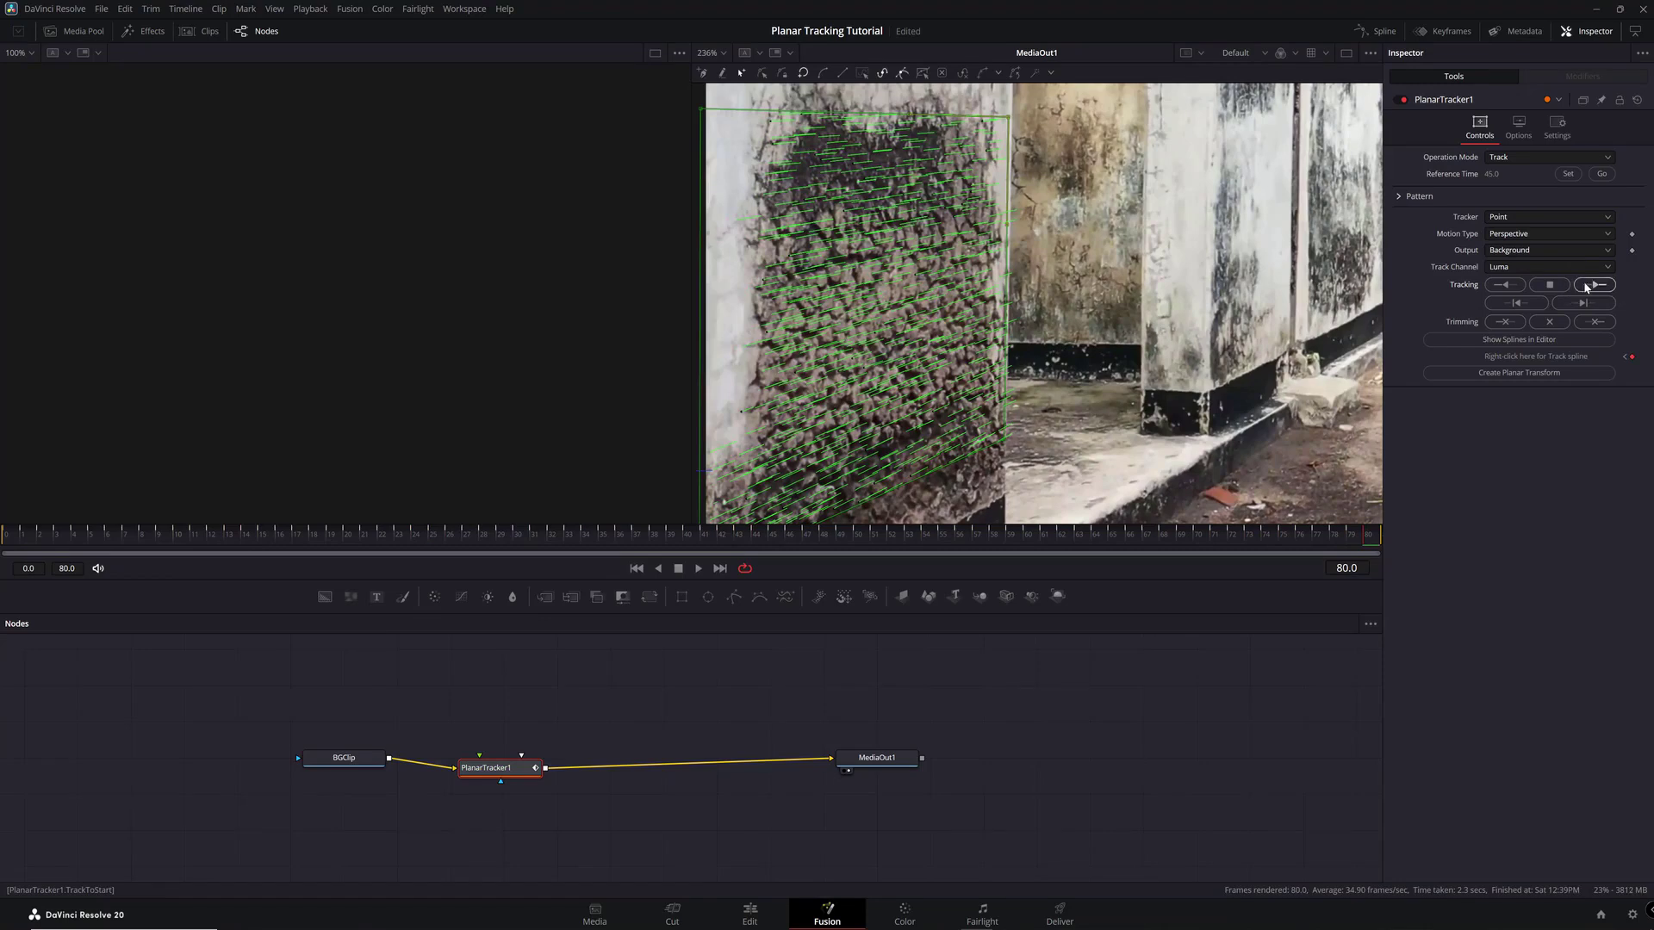
{"action": "left_click", "coordinate": [708, 53]}
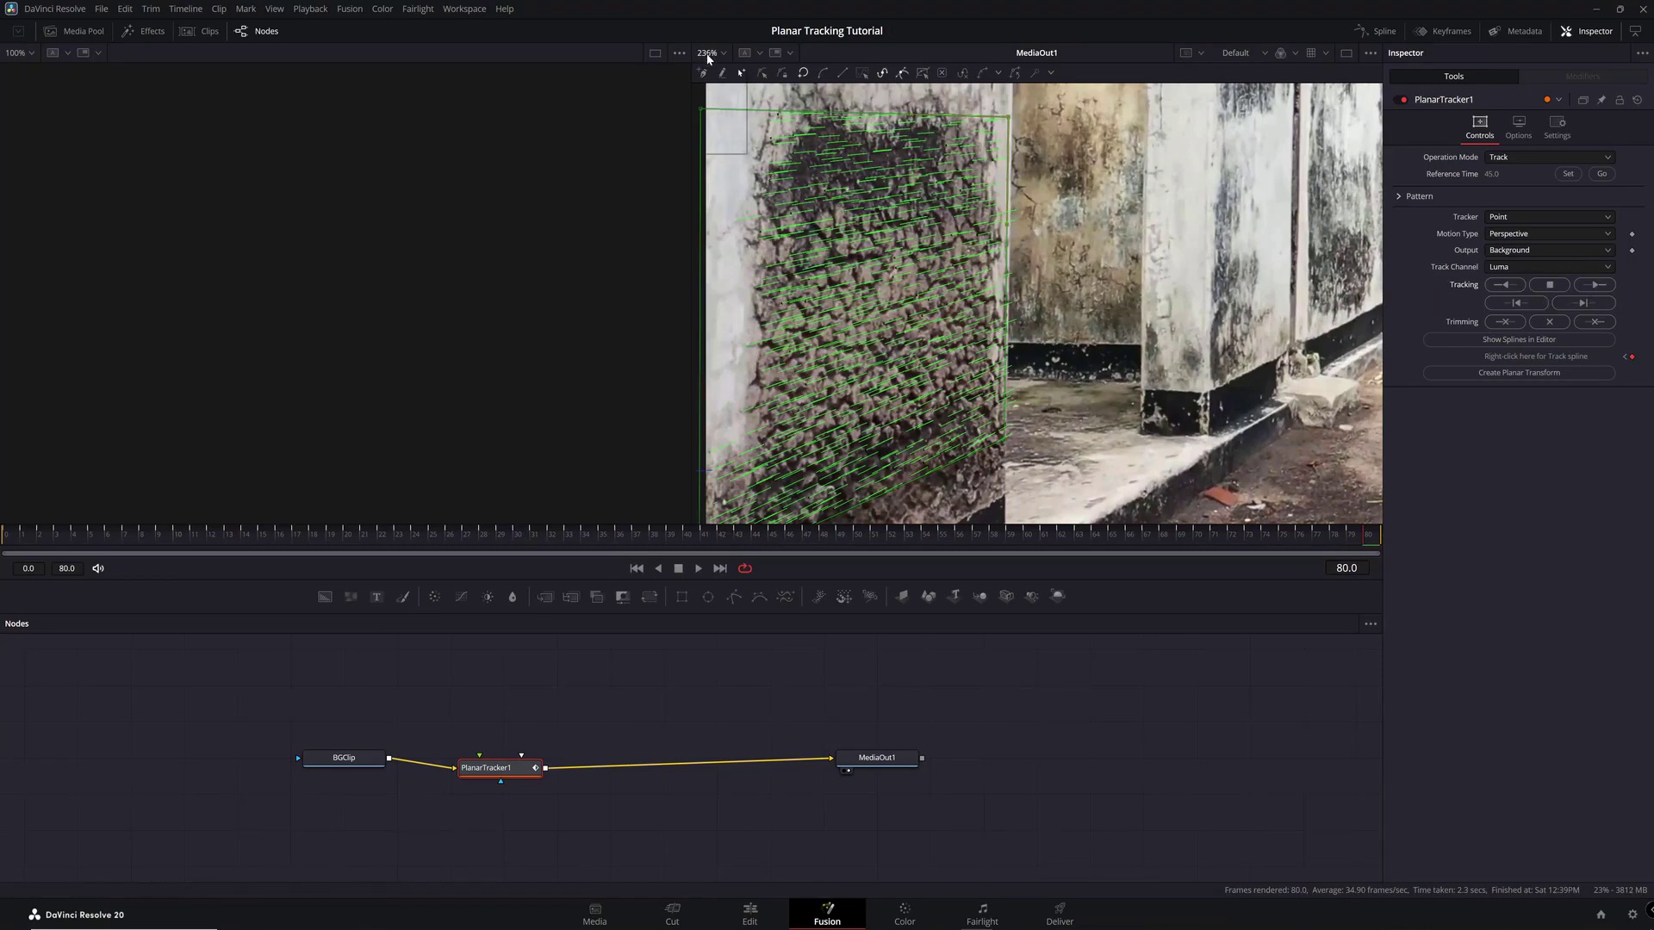
{"action": "left_click", "coordinate": [720, 81]}
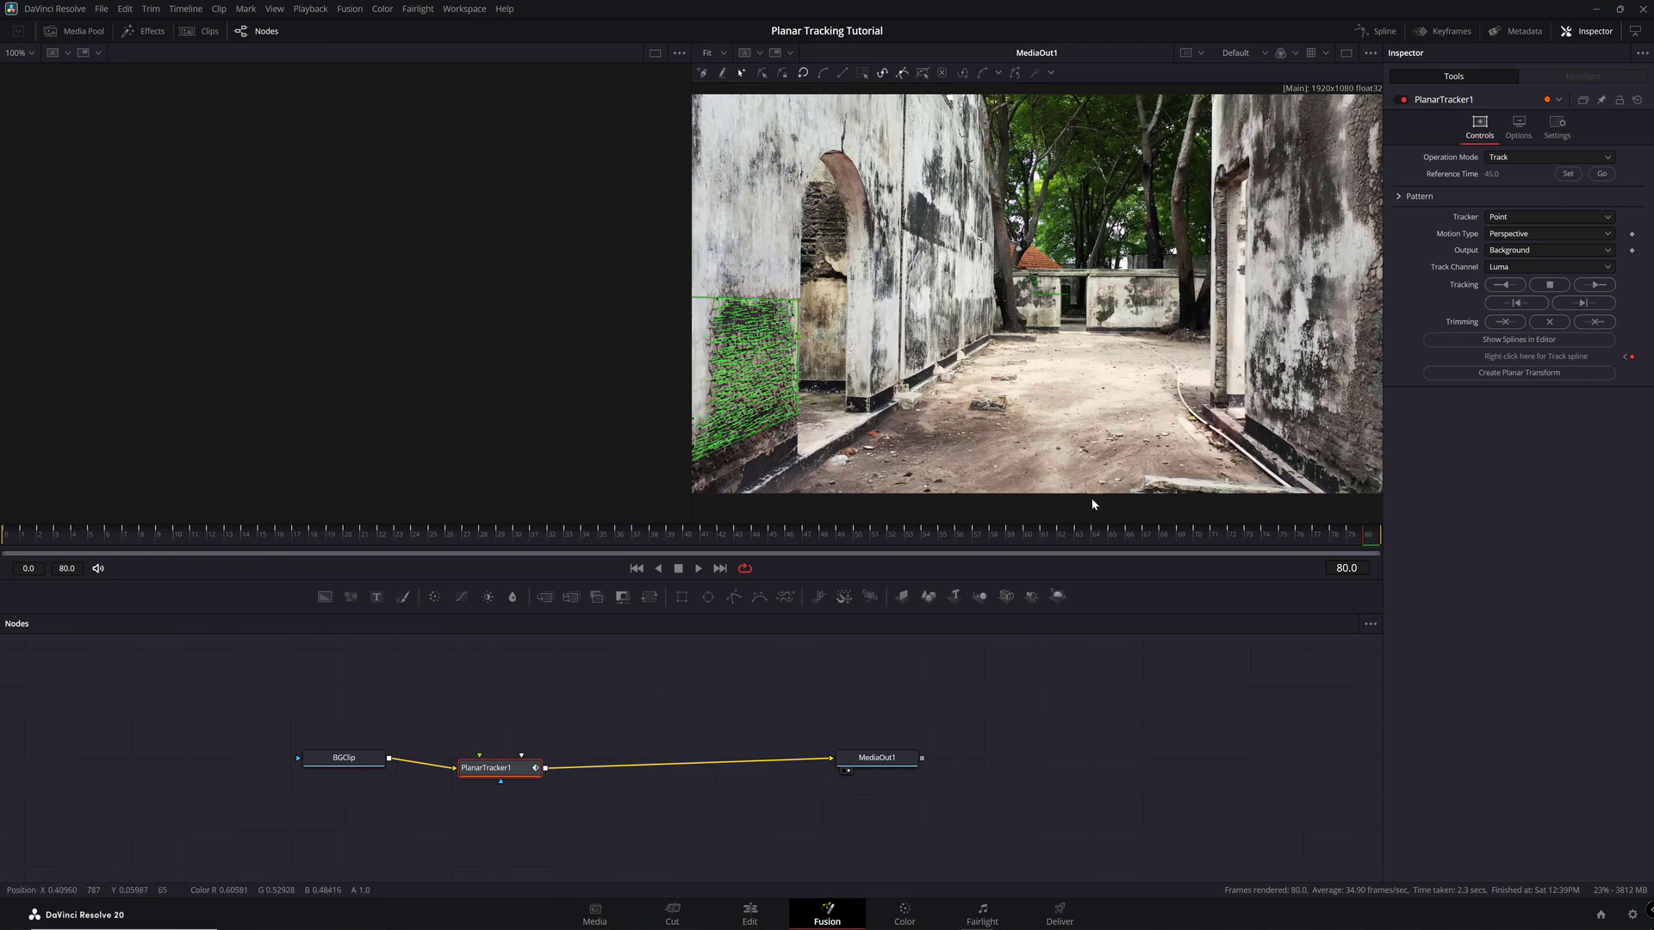
{"action": "left_click_drag", "start_coordinate": [1357, 528], "coordinate": [8, 509]}
Add a Text node reading "Sensei" in red Great Saturday, size 0.5, and connect it to the planar tracker's Corner Pin 1 input.
{"action": "left_click", "coordinate": [381, 670]}
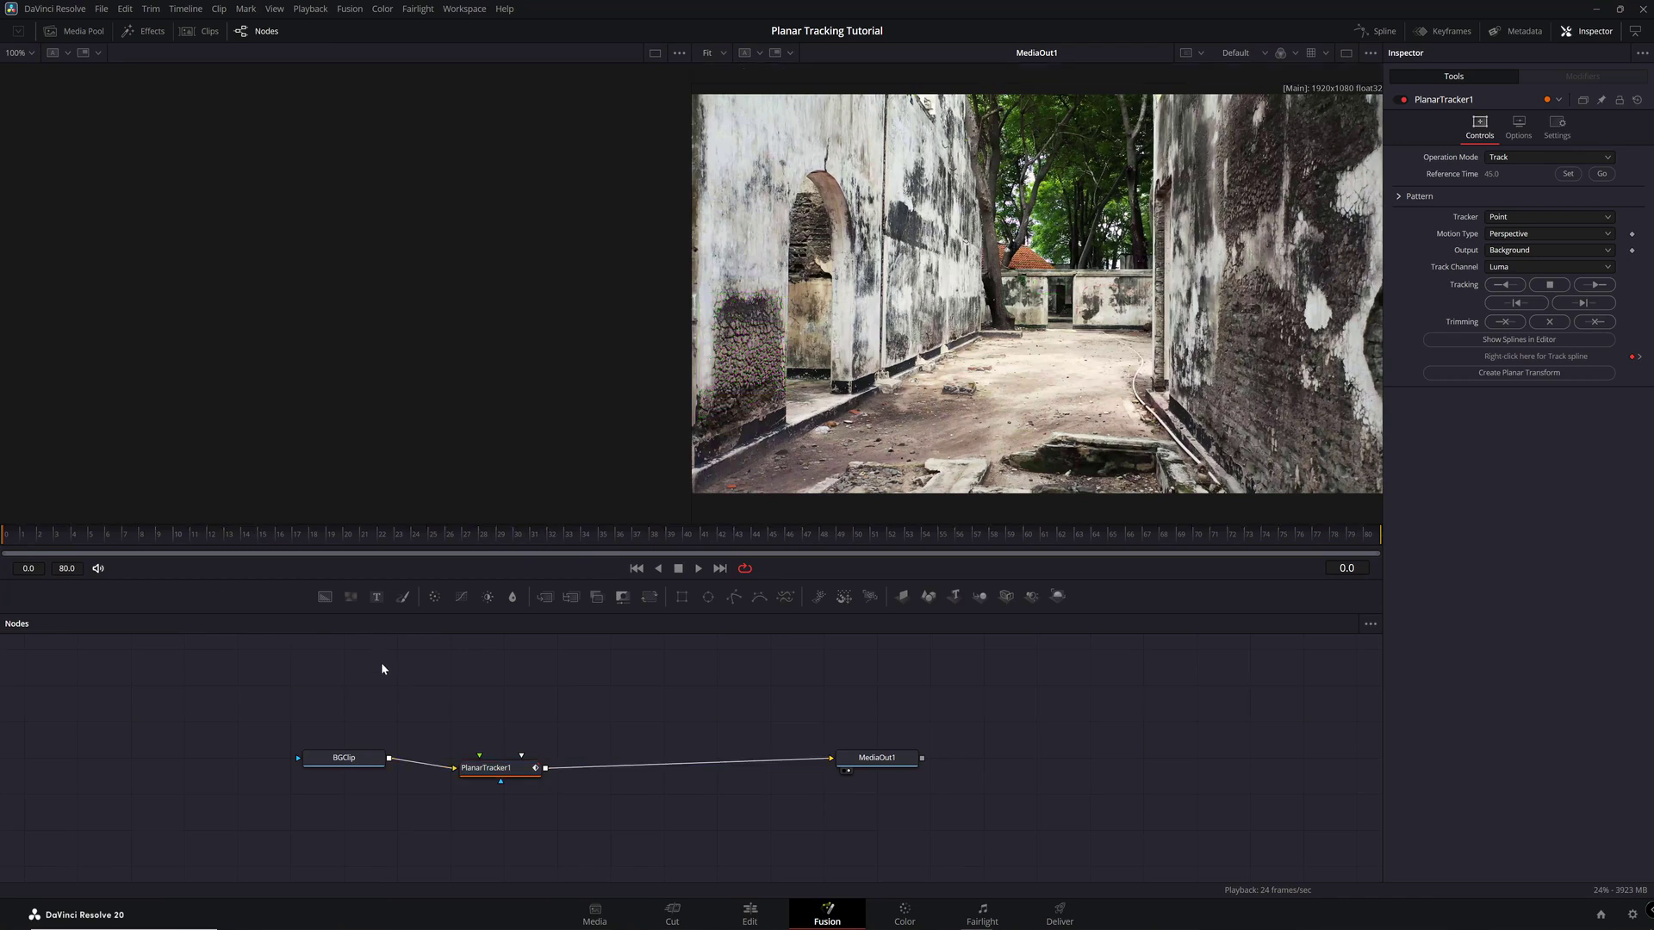
{"action": "left_click", "coordinate": [376, 599]}
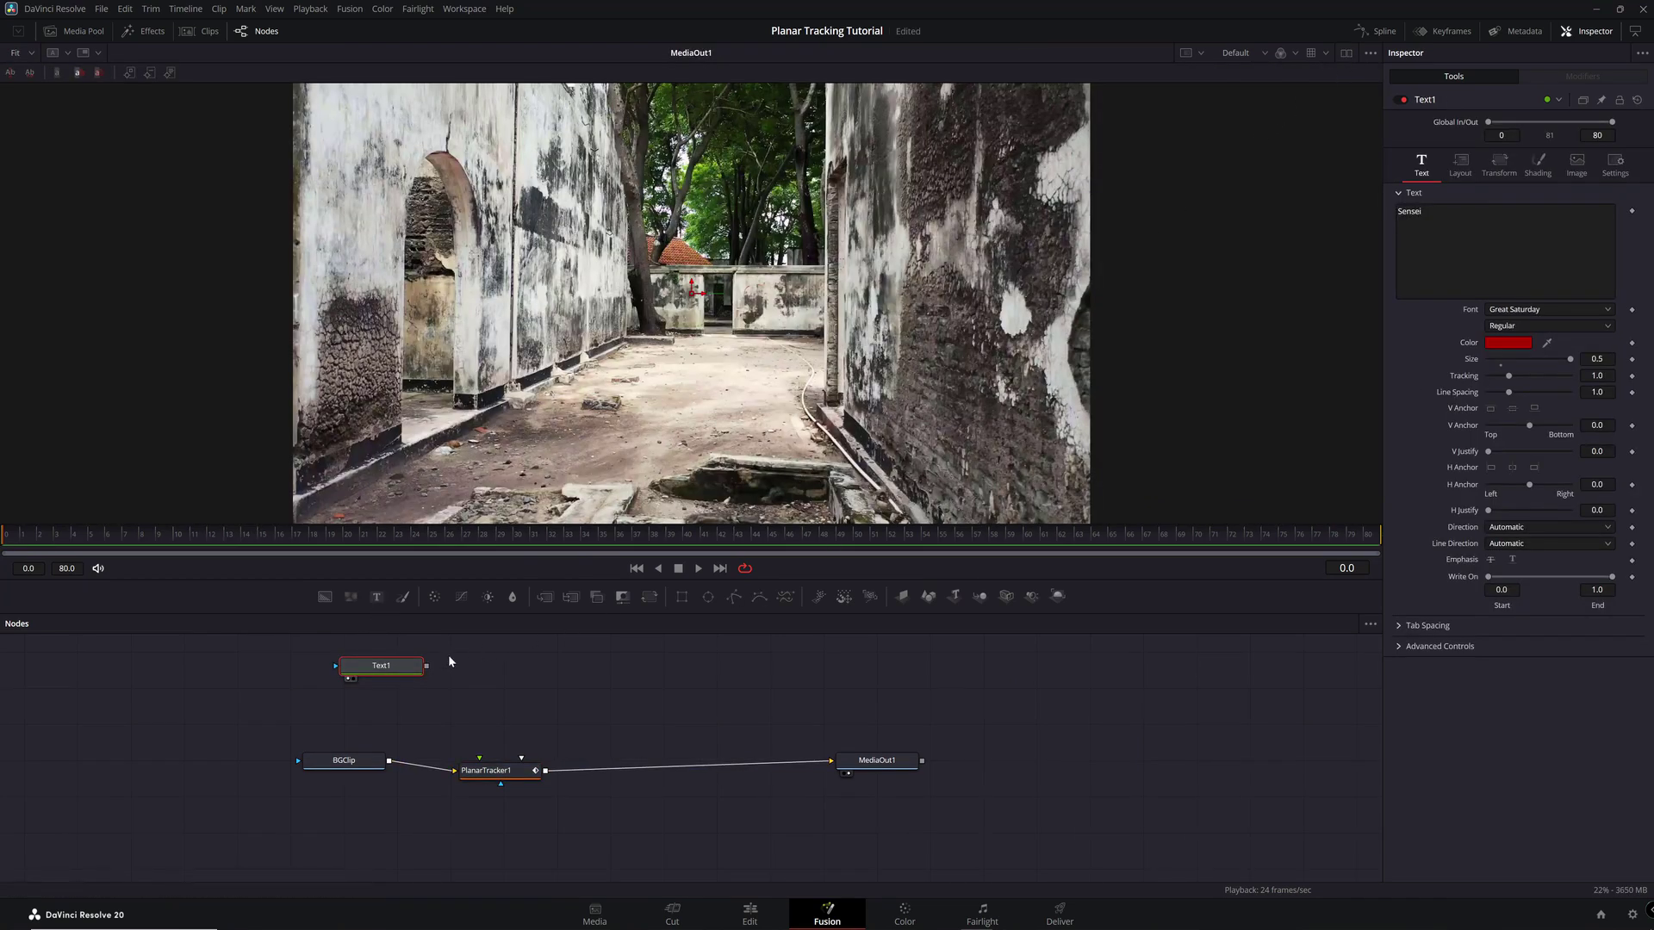
{"action": "left_click_drag", "start_coordinate": [427, 668], "coordinate": [483, 764]}
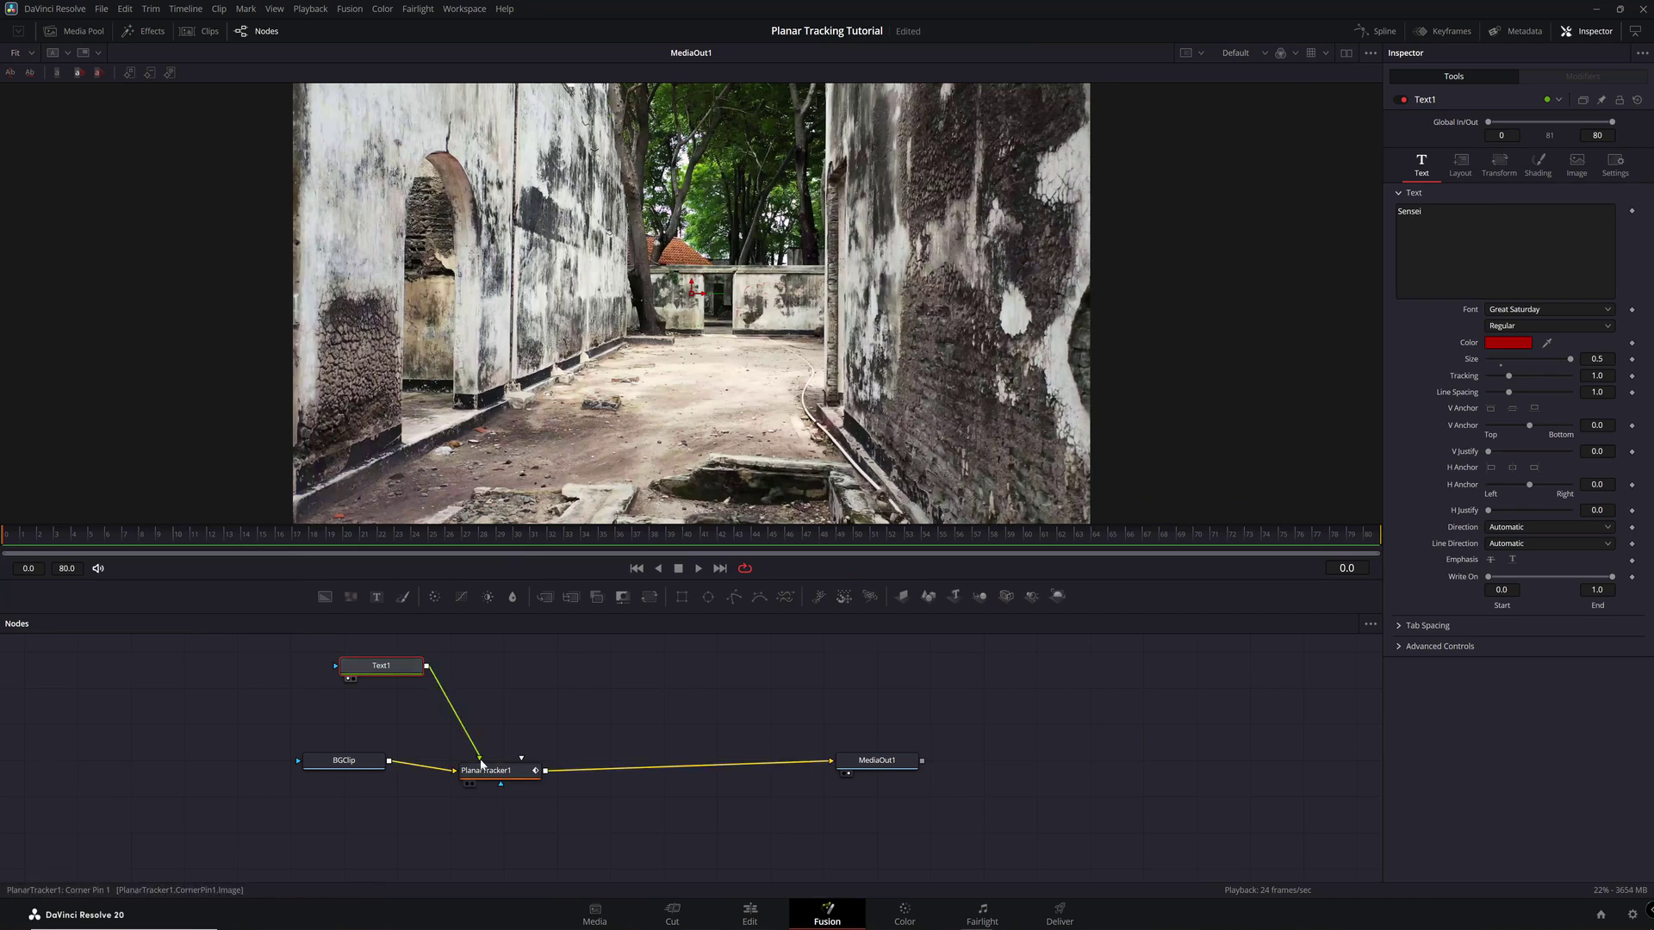
Set the planar tracker's operation mode to Corner Pin.
{"action": "left_click", "coordinate": [483, 771]}
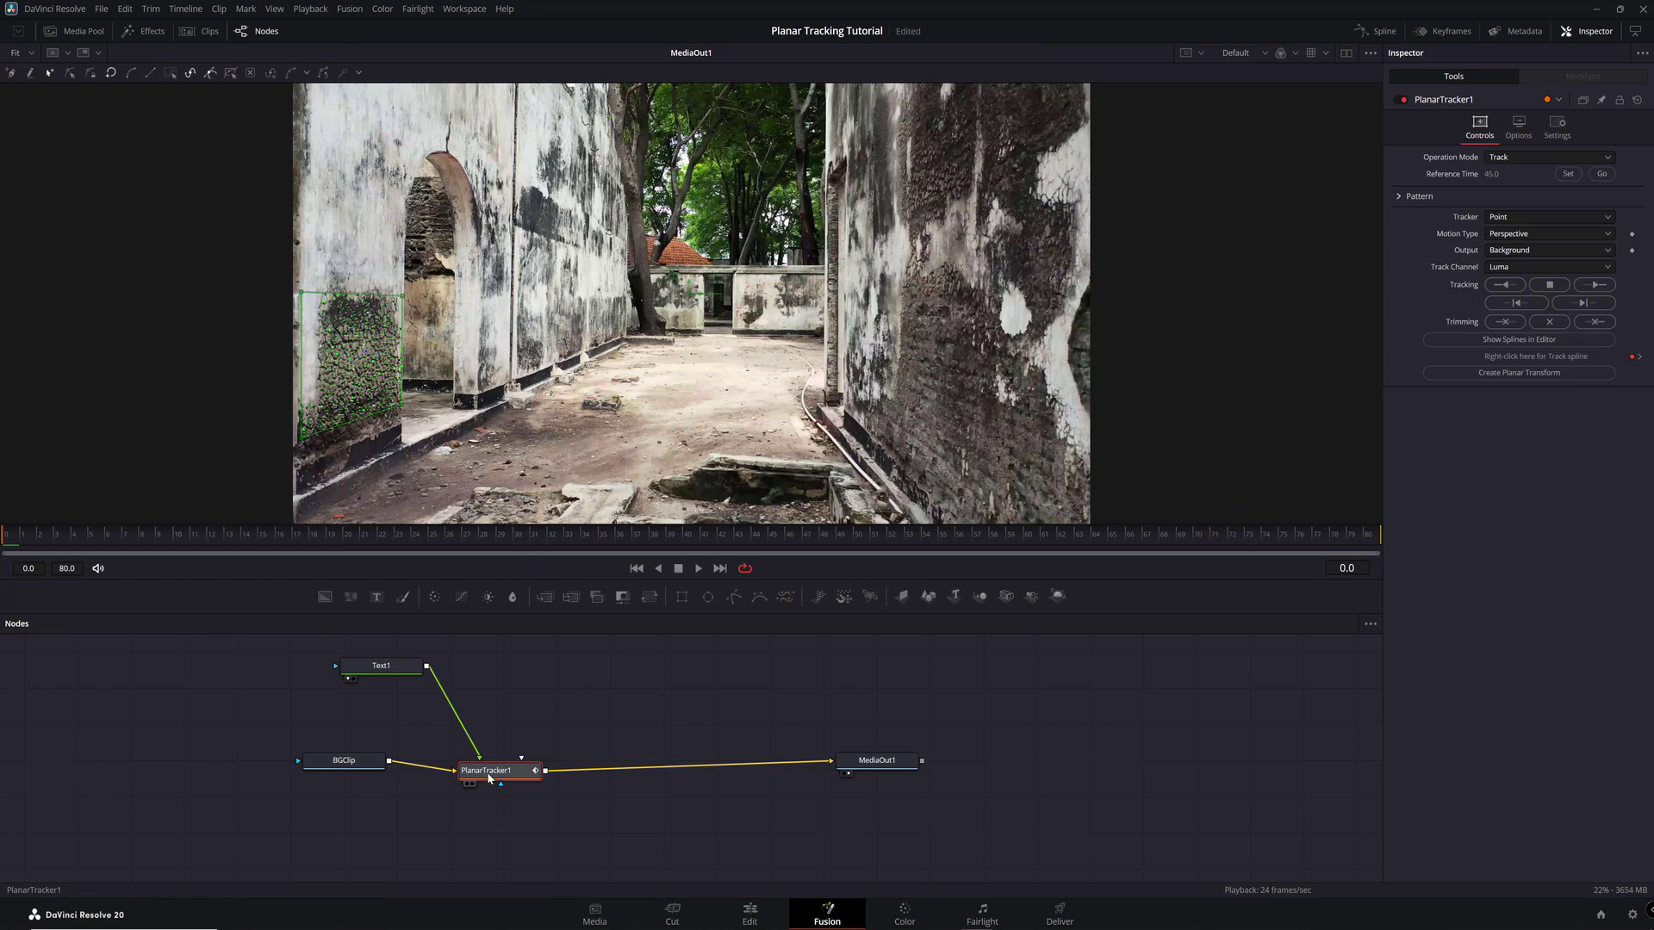
{"action": "left_click", "coordinate": [1518, 158]}
{"action": "left_click", "coordinate": [1507, 204]}
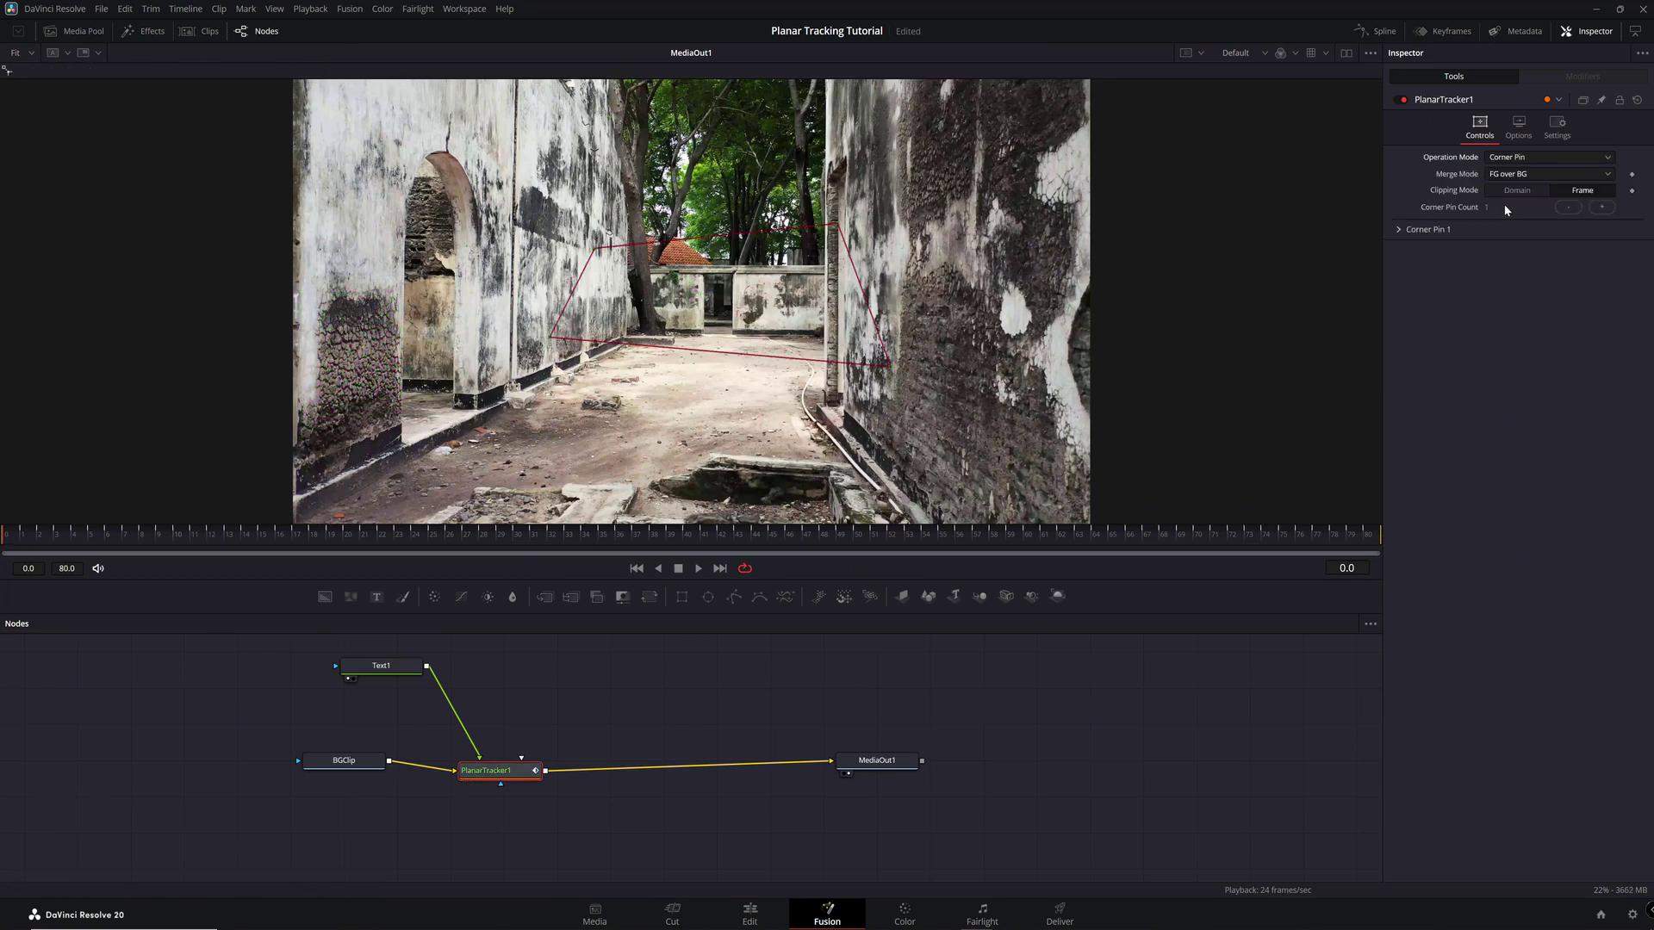
Move the four corner pins onto the corners of the dark cracked wall patch and refine the lower inner corner.
{"action": "left_click_drag", "start_coordinate": [551, 337], "coordinate": [304, 438]}
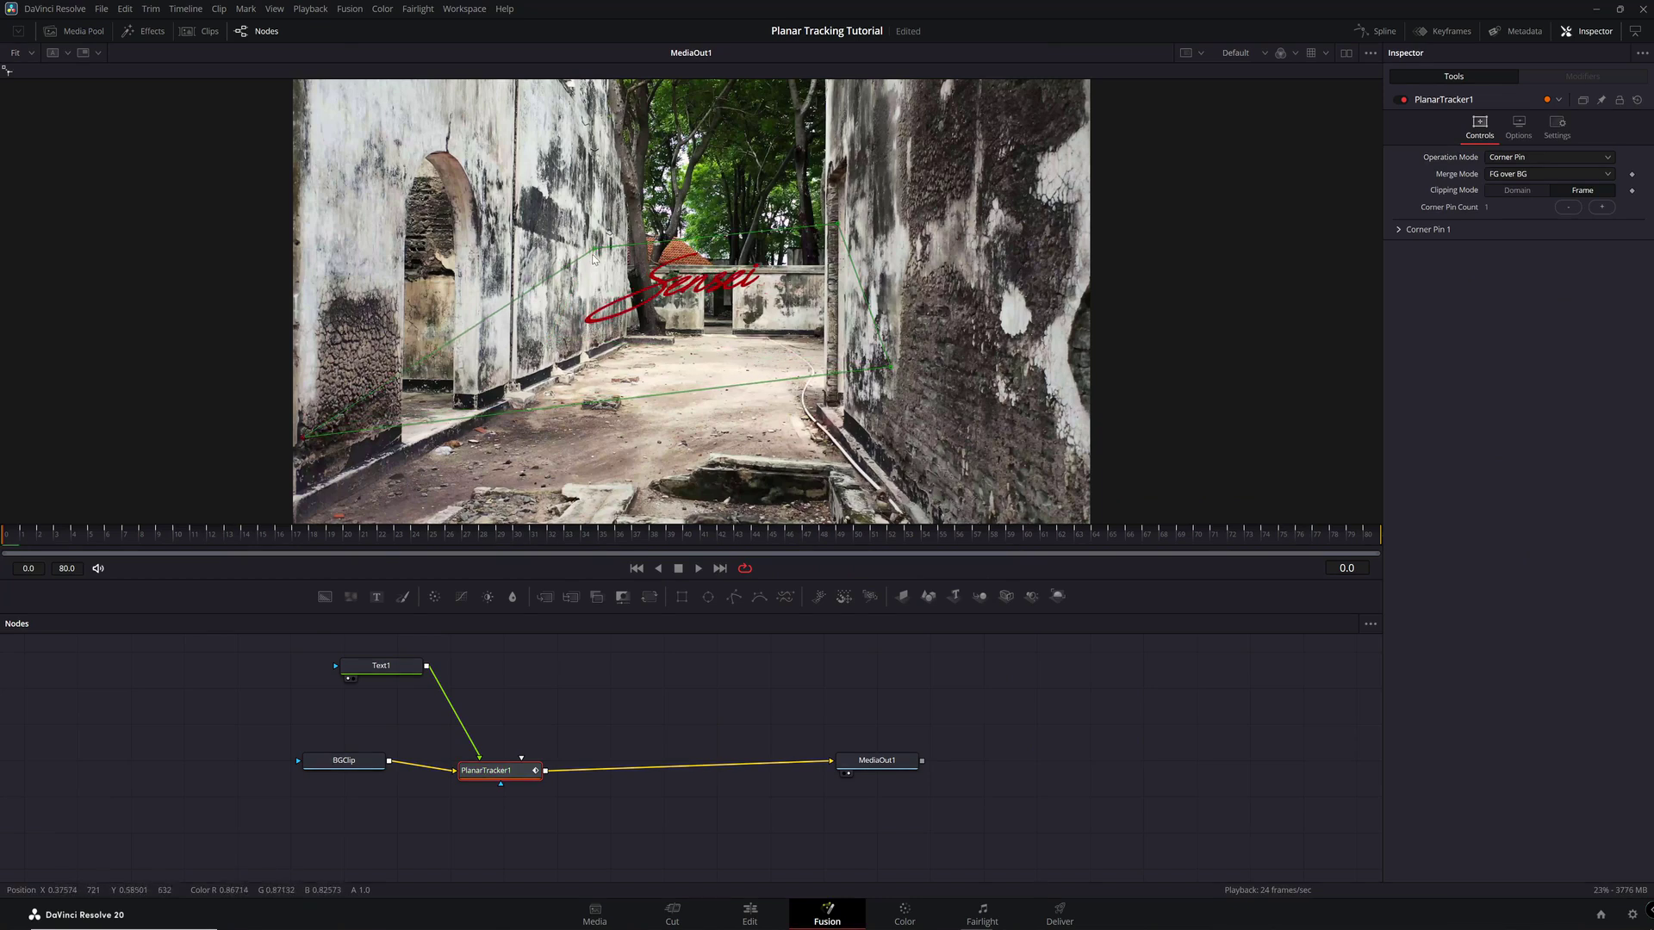
{"action": "left_click_drag", "start_coordinate": [594, 252], "coordinate": [304, 296]}
{"action": "left_click_drag", "start_coordinate": [837, 224], "coordinate": [401, 301]}
{"action": "left_click_drag", "start_coordinate": [892, 366], "coordinate": [400, 413]}
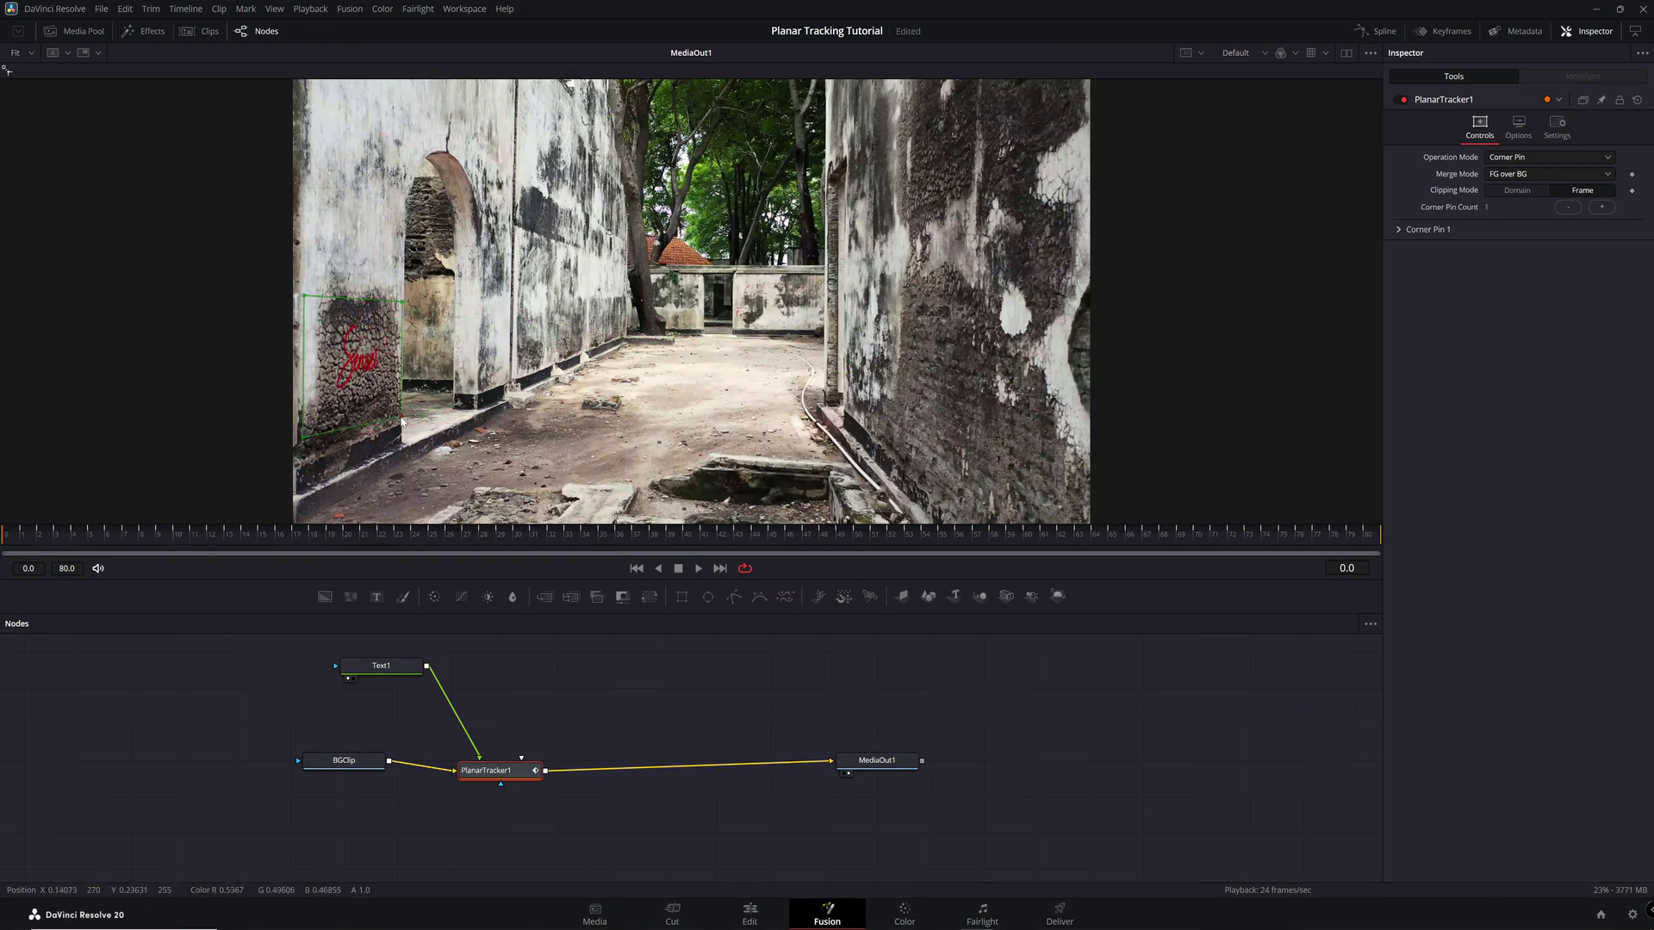
{"action": "scroll", "coordinate": [376, 355], "scroll_direction": "up", "scroll_amount": 2}
{"action": "left_click_drag", "start_coordinate": [377, 355], "coordinate": [728, 286]}
{"action": "left_click_drag", "start_coordinate": [773, 403], "coordinate": [775, 392]}
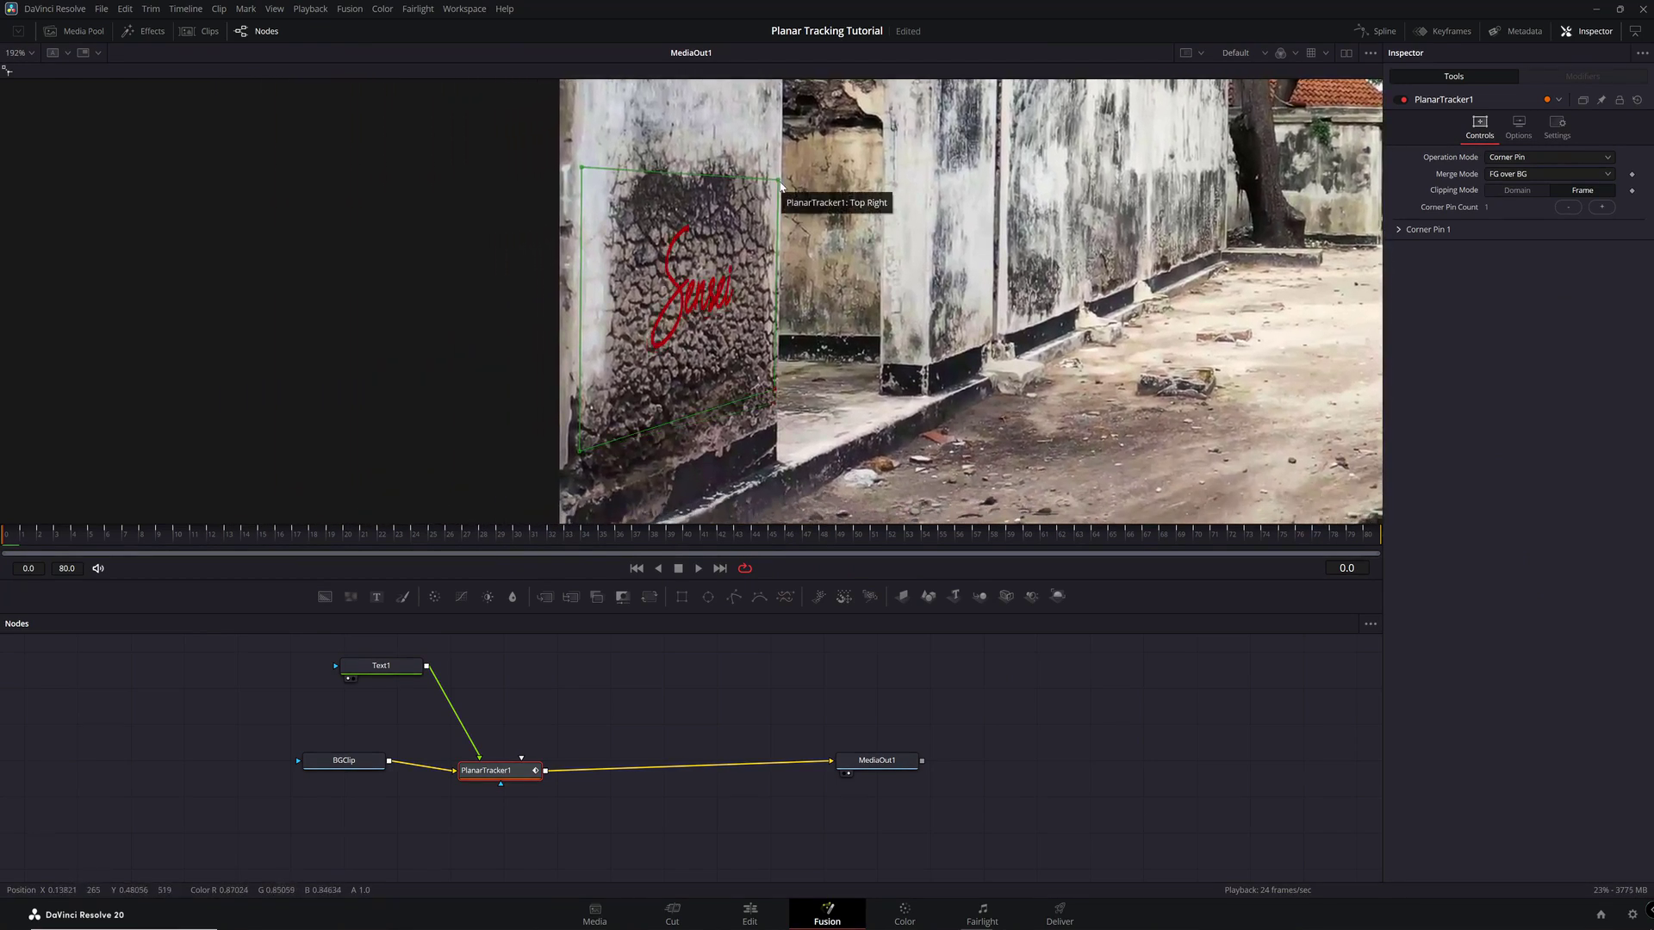
Enable Show Grid for Corner Pin 1 and play the clip to check the pinned text against the wall.
{"action": "left_click", "coordinate": [1400, 229]}
{"action": "left_click", "coordinate": [1490, 265]}
{"action": "left_click", "coordinate": [698, 569]}
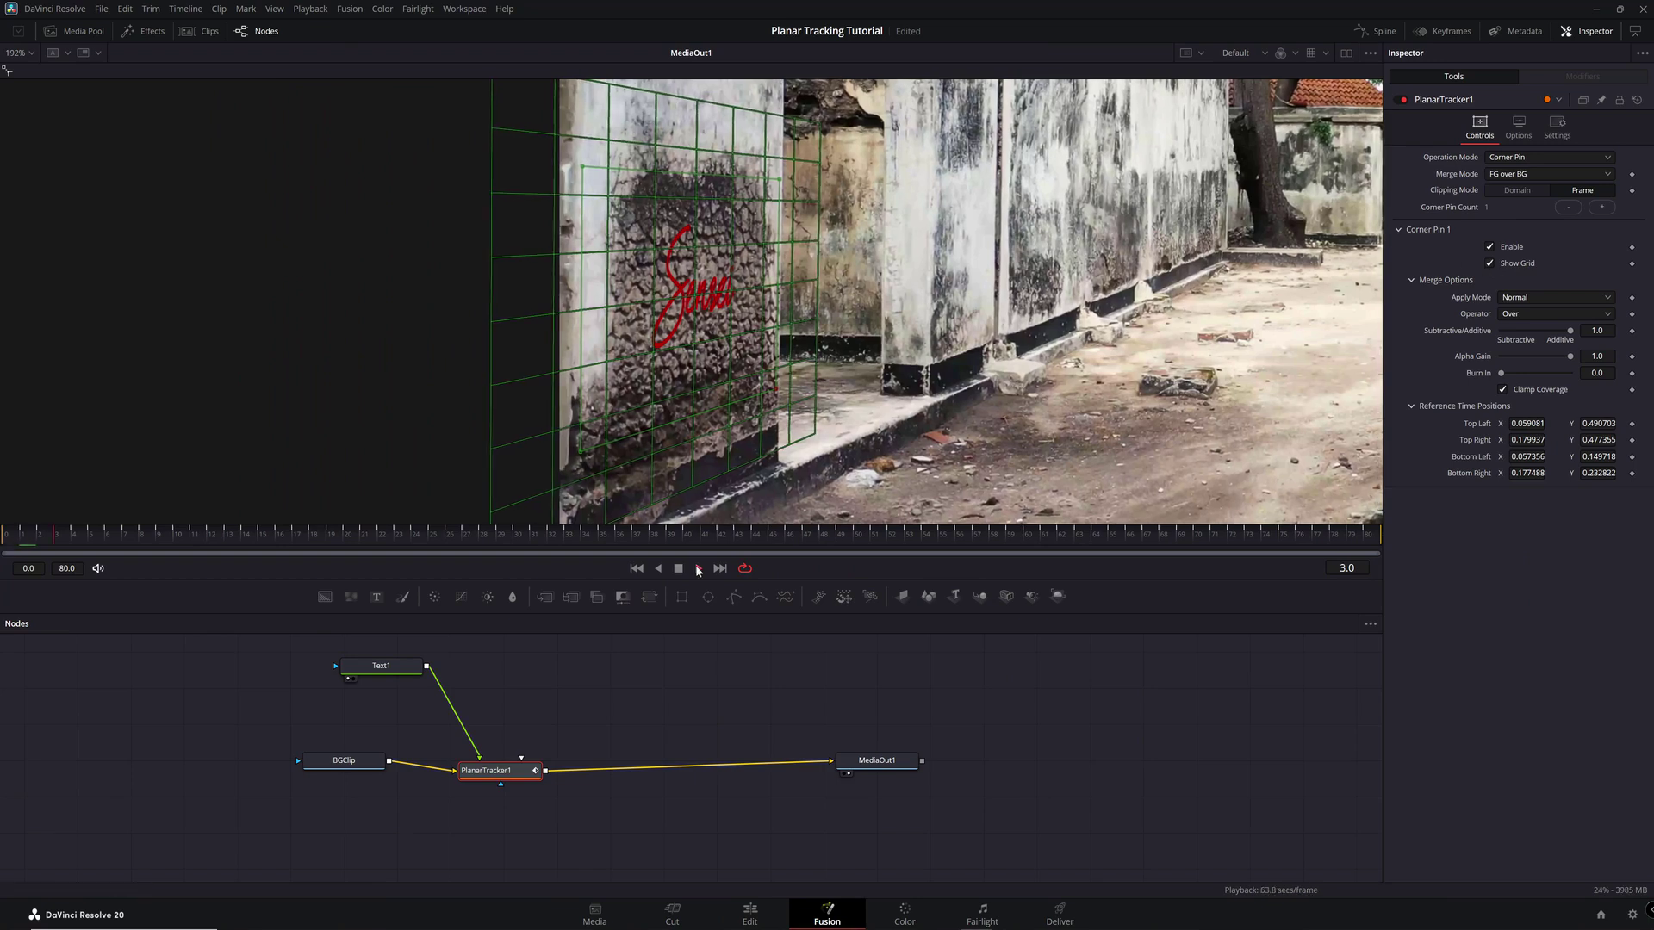
{"action": "left_click", "coordinate": [679, 570]}
{"action": "left_click", "coordinate": [31, 53]}
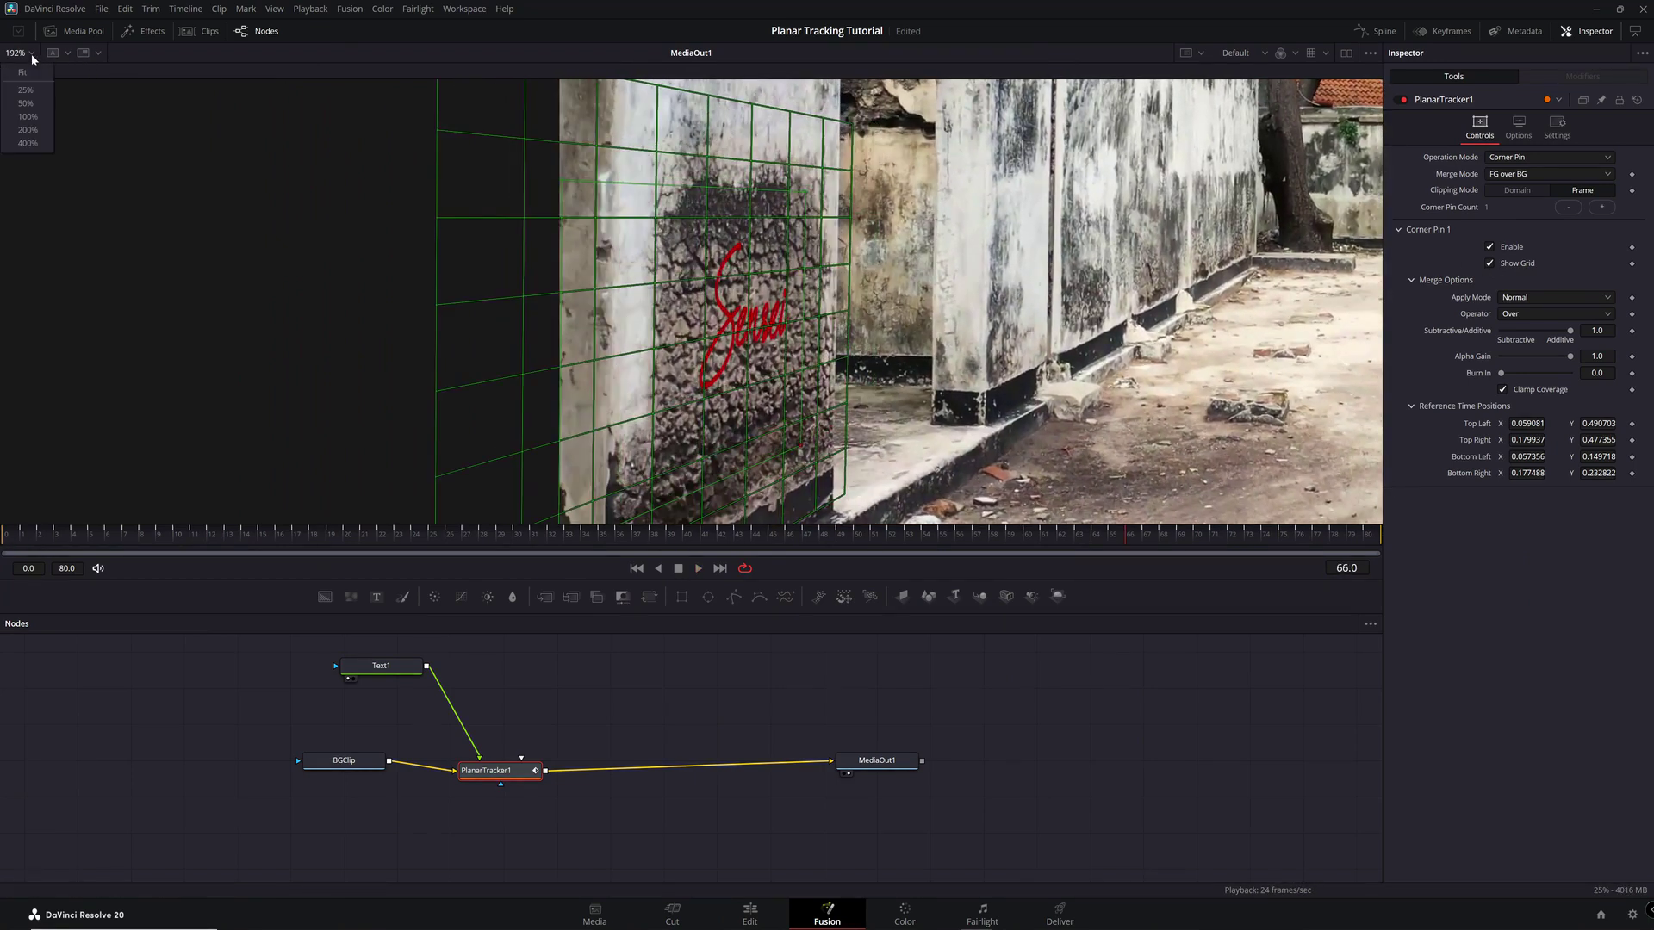
{"action": "left_click", "coordinate": [29, 71]}
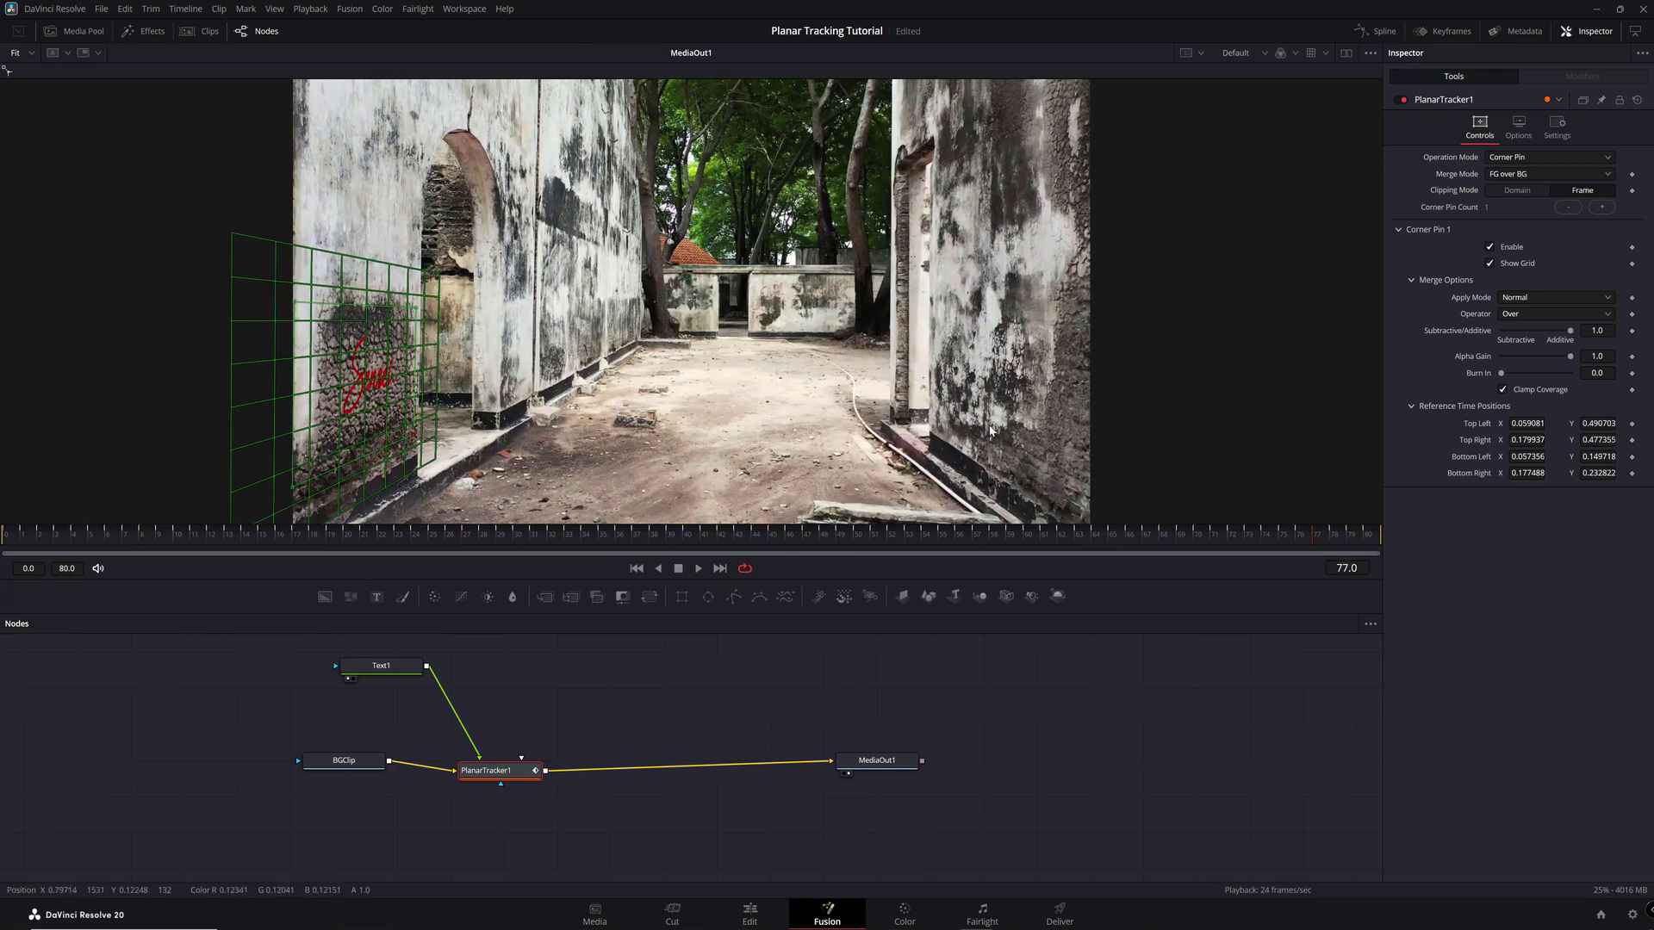
Hide the Corner Pin 1 grid and play the clip to check how the pinned text follows the wall.
{"action": "left_click", "coordinate": [1490, 263]}
{"action": "left_click", "coordinate": [700, 569]}
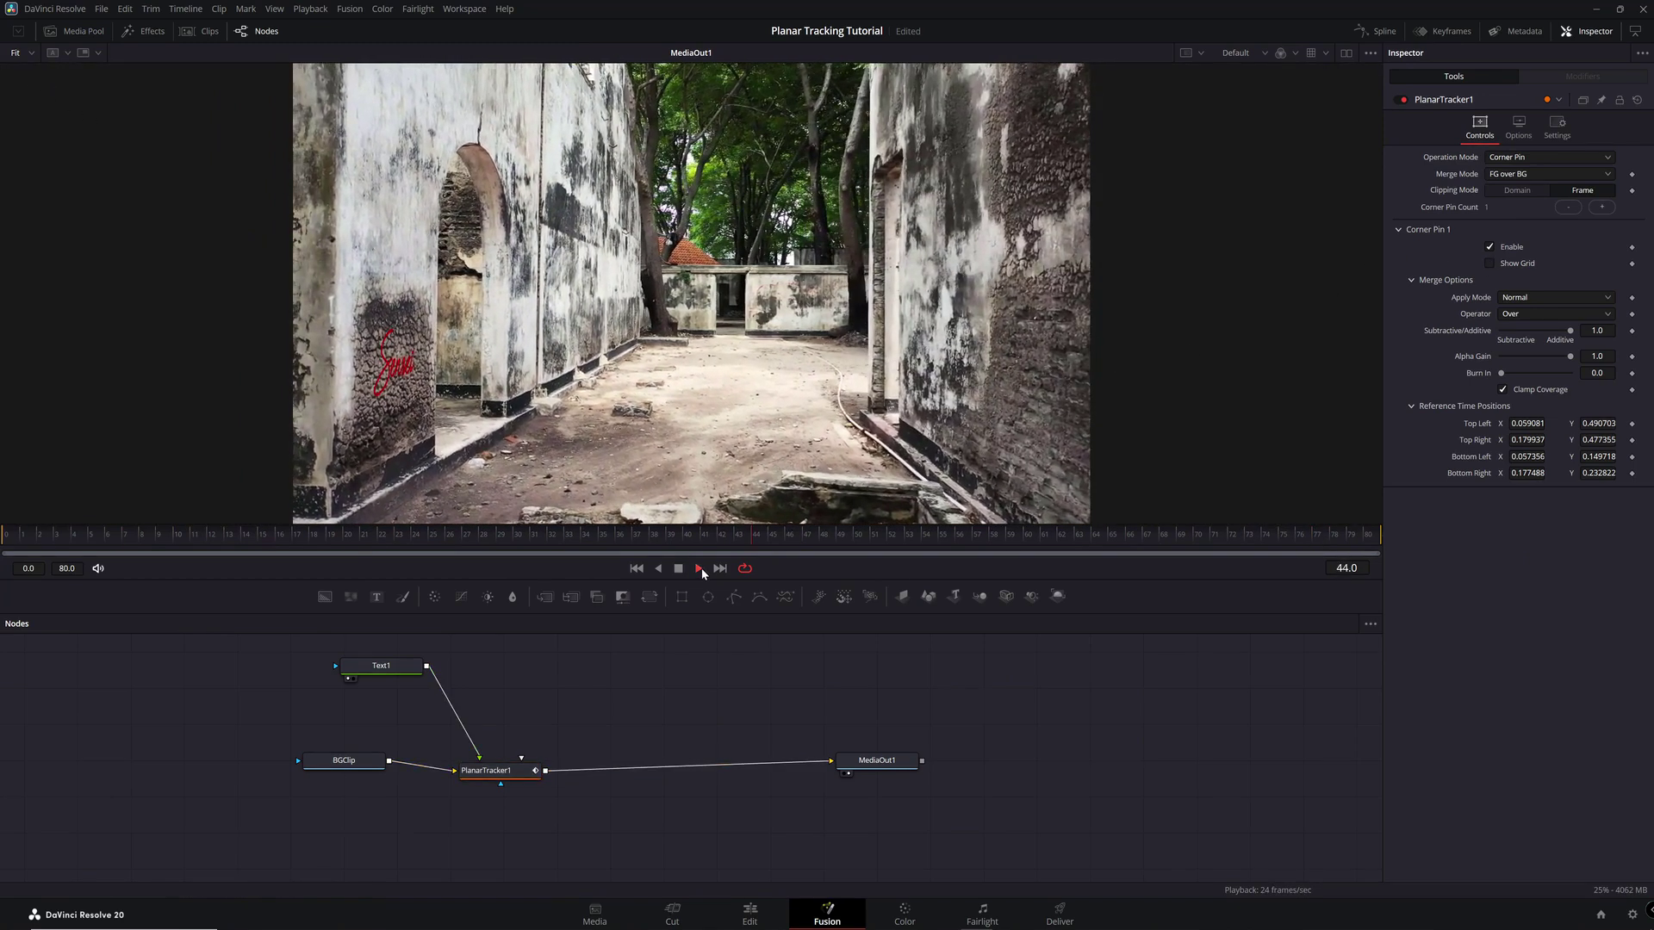
{"action": "left_click", "coordinate": [702, 567]}
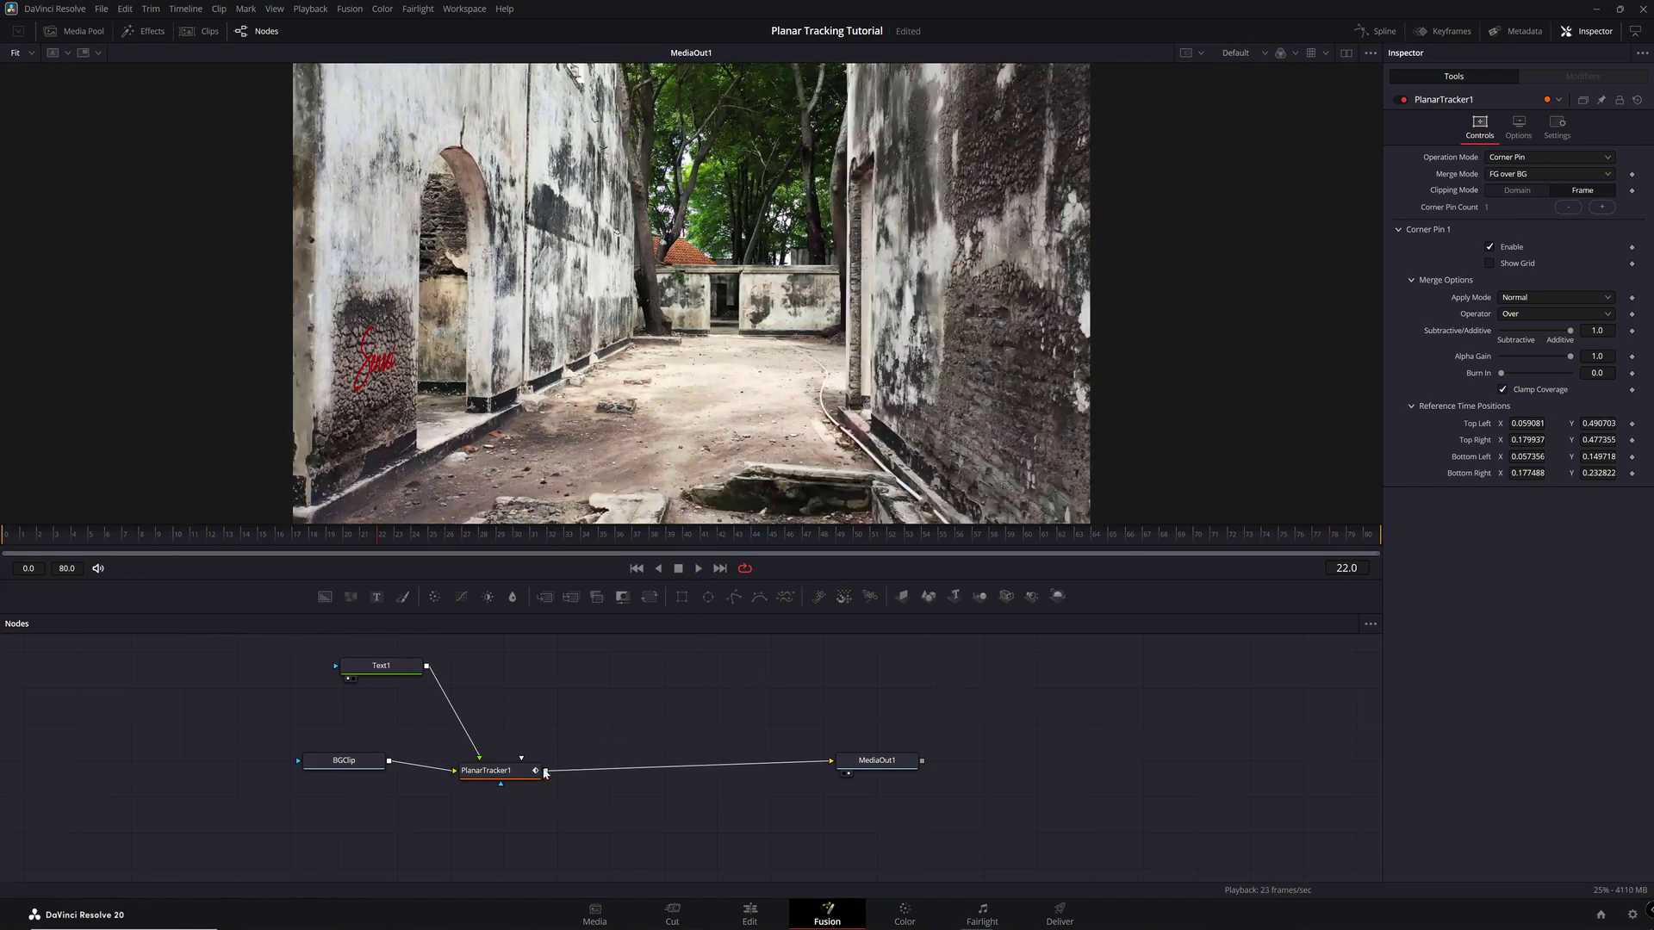
Set the planar tracker's Corner Pin 1 apply mode to Overlay and play the clip to check the blend.
{"action": "left_click", "coordinate": [505, 774]}
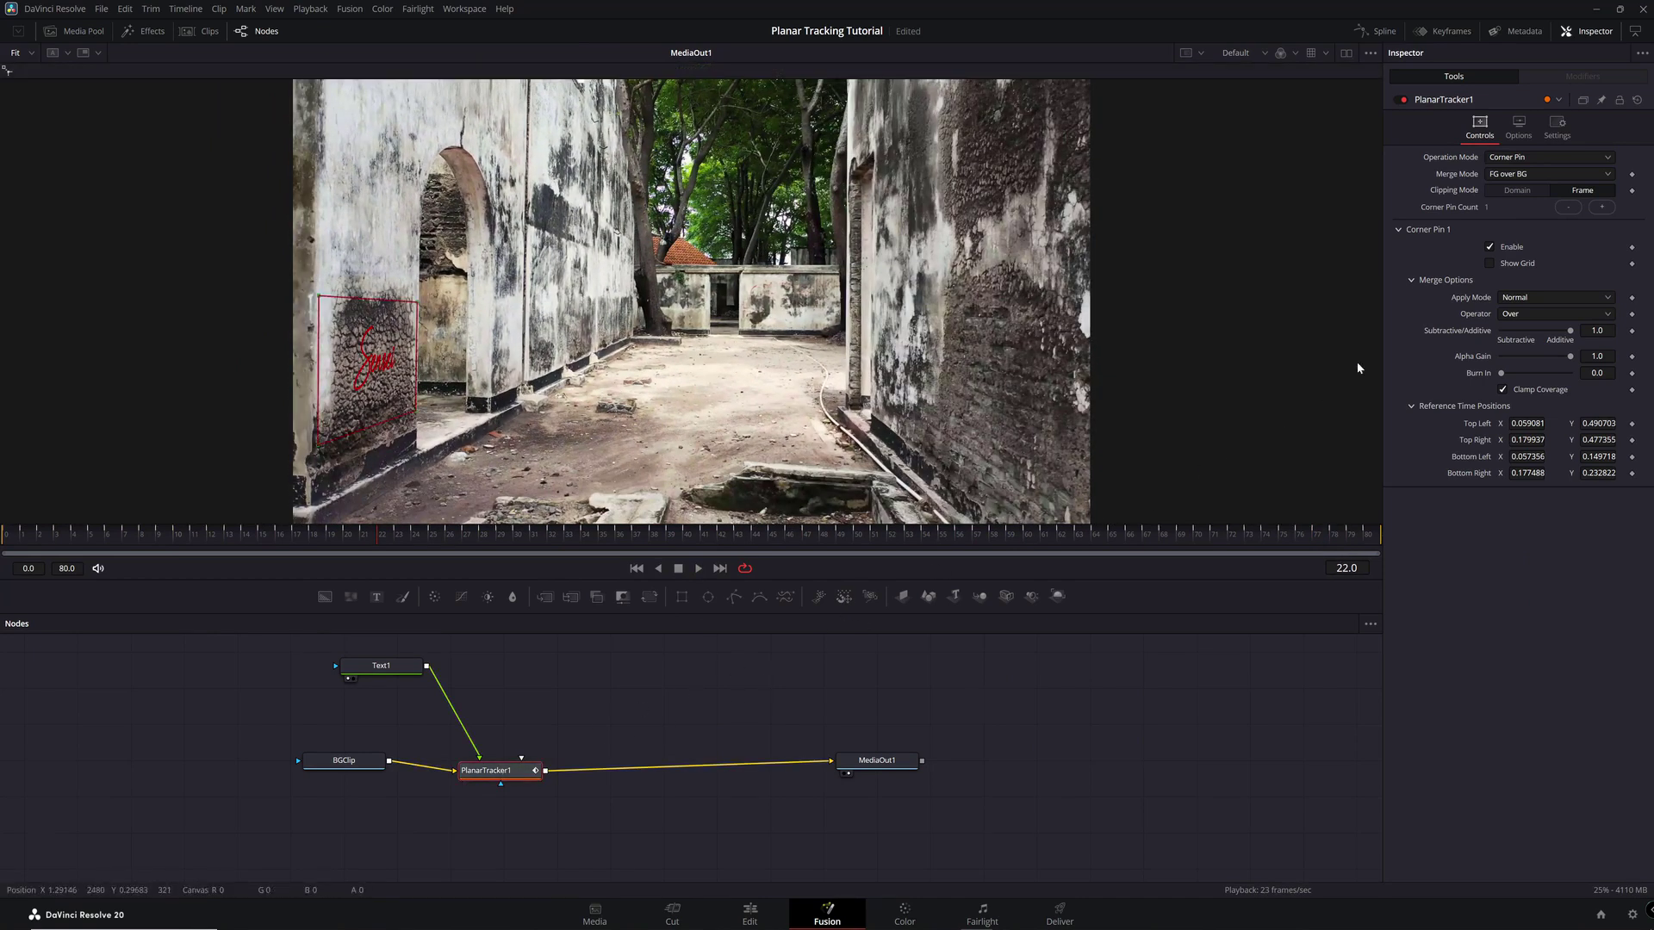
{"action": "left_click", "coordinate": [1532, 298]}
{"action": "scroll", "coordinate": [1532, 379], "scroll_direction": "down", "scroll_amount": 3}
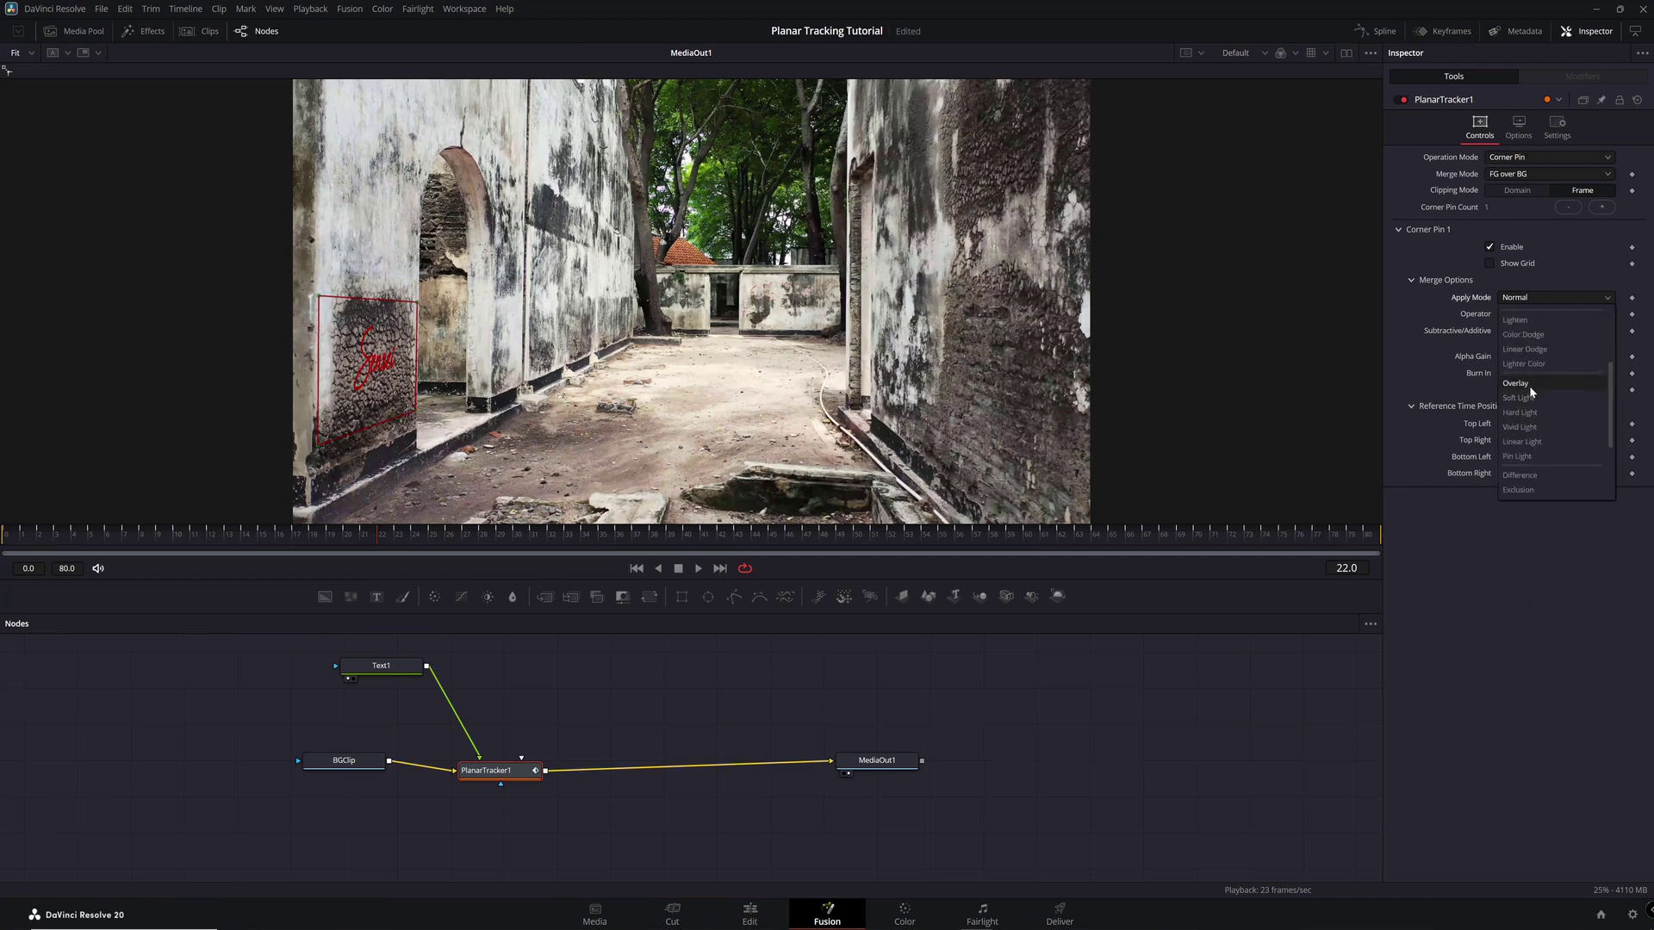
{"action": "left_click", "coordinate": [1516, 383]}
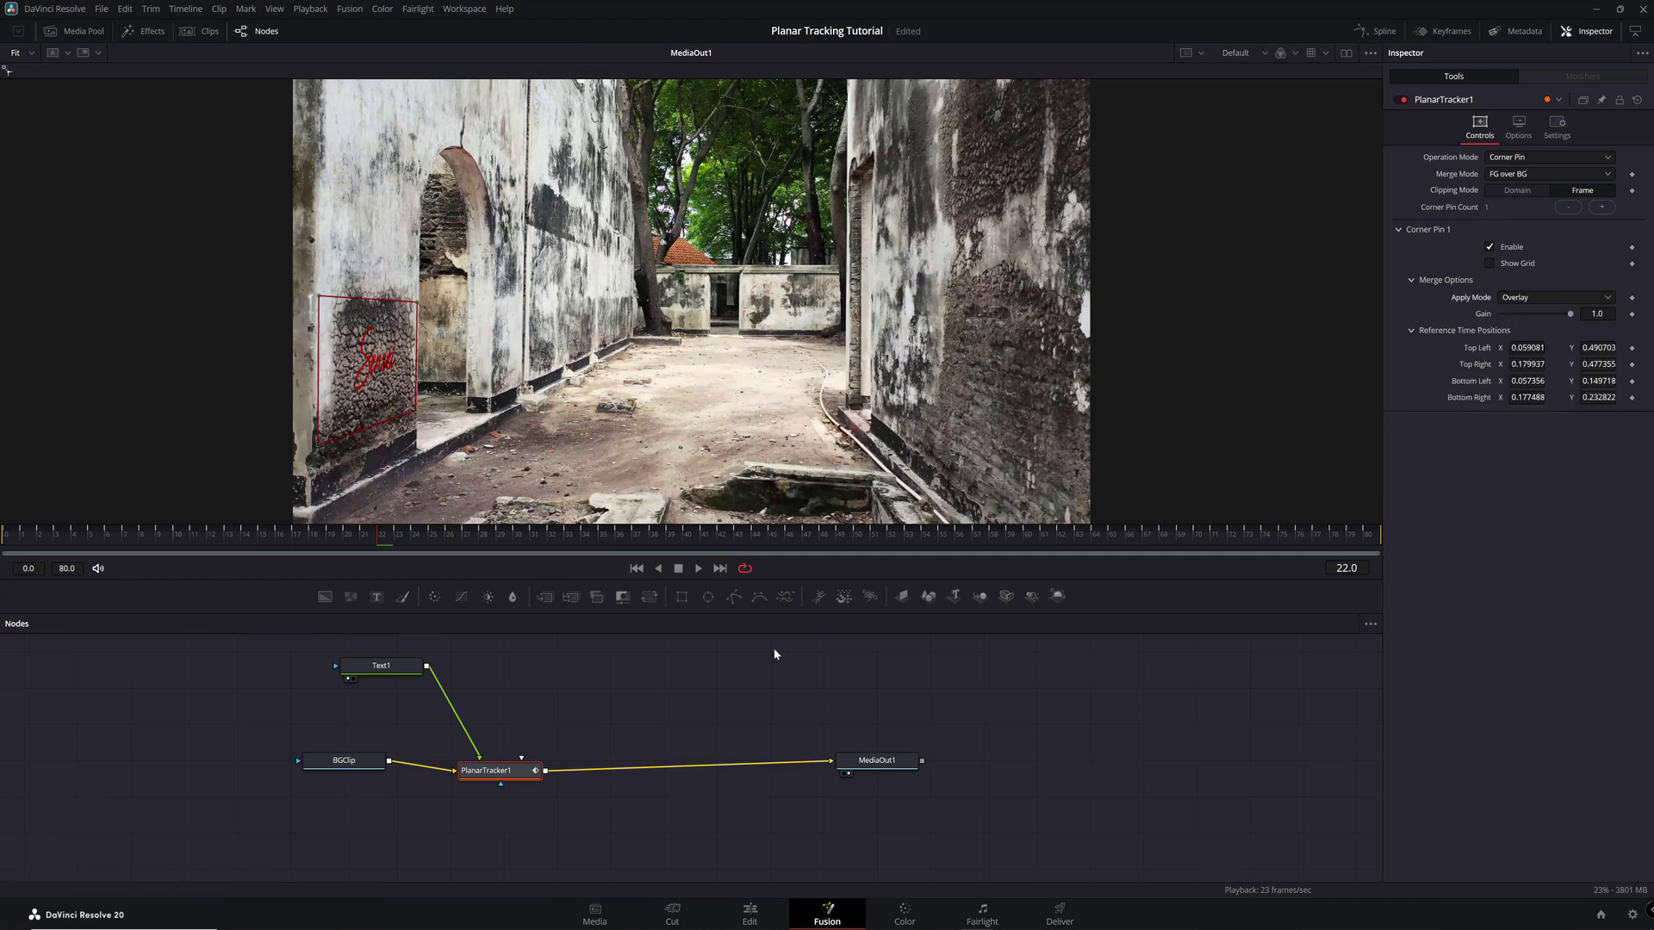
{"action": "key", "text": "space"}
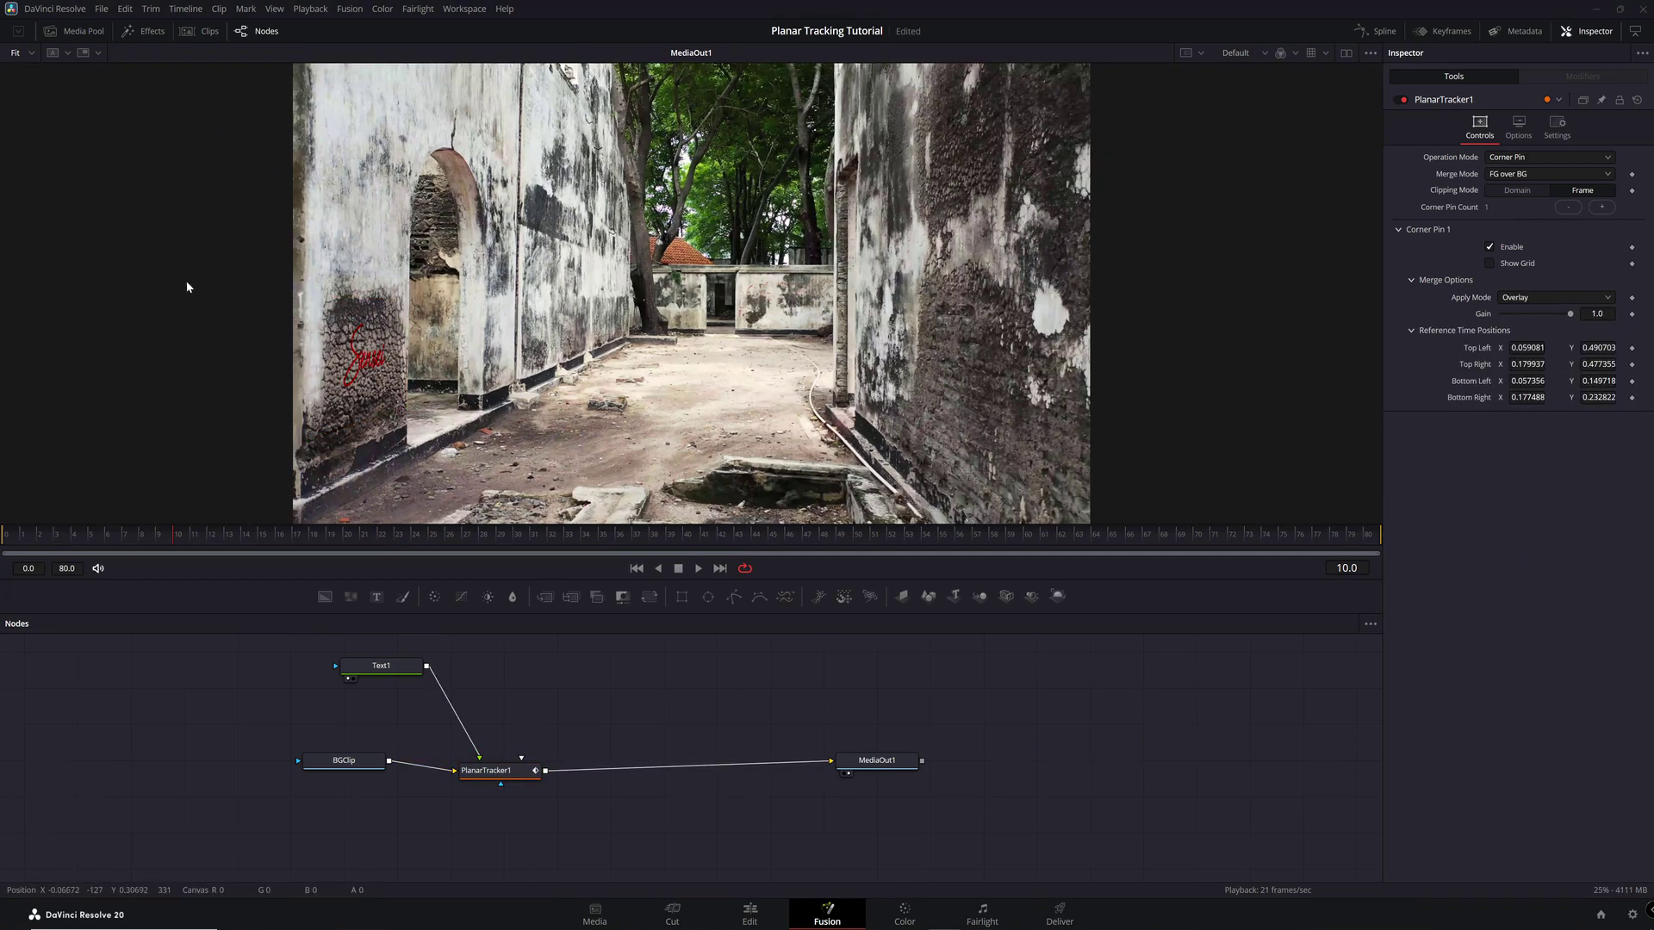
Disconnect Text1 and set it aside, then add the Emblem image from the media pool and connect it to the planar tracker's Corner Pin 1 input.
{"action": "left_click", "coordinate": [84, 31]}
{"action": "left_click_drag", "start_coordinate": [200, 152], "coordinate": [188, 694]}
{"action": "left_click_drag", "start_coordinate": [479, 755], "coordinate": [493, 706]}
{"action": "left_click_drag", "start_coordinate": [382, 666], "coordinate": [654, 666]}
{"action": "left_click_drag", "start_coordinate": [188, 694], "coordinate": [370, 677]}
{"action": "left_click_drag", "start_coordinate": [417, 678], "coordinate": [479, 756]}
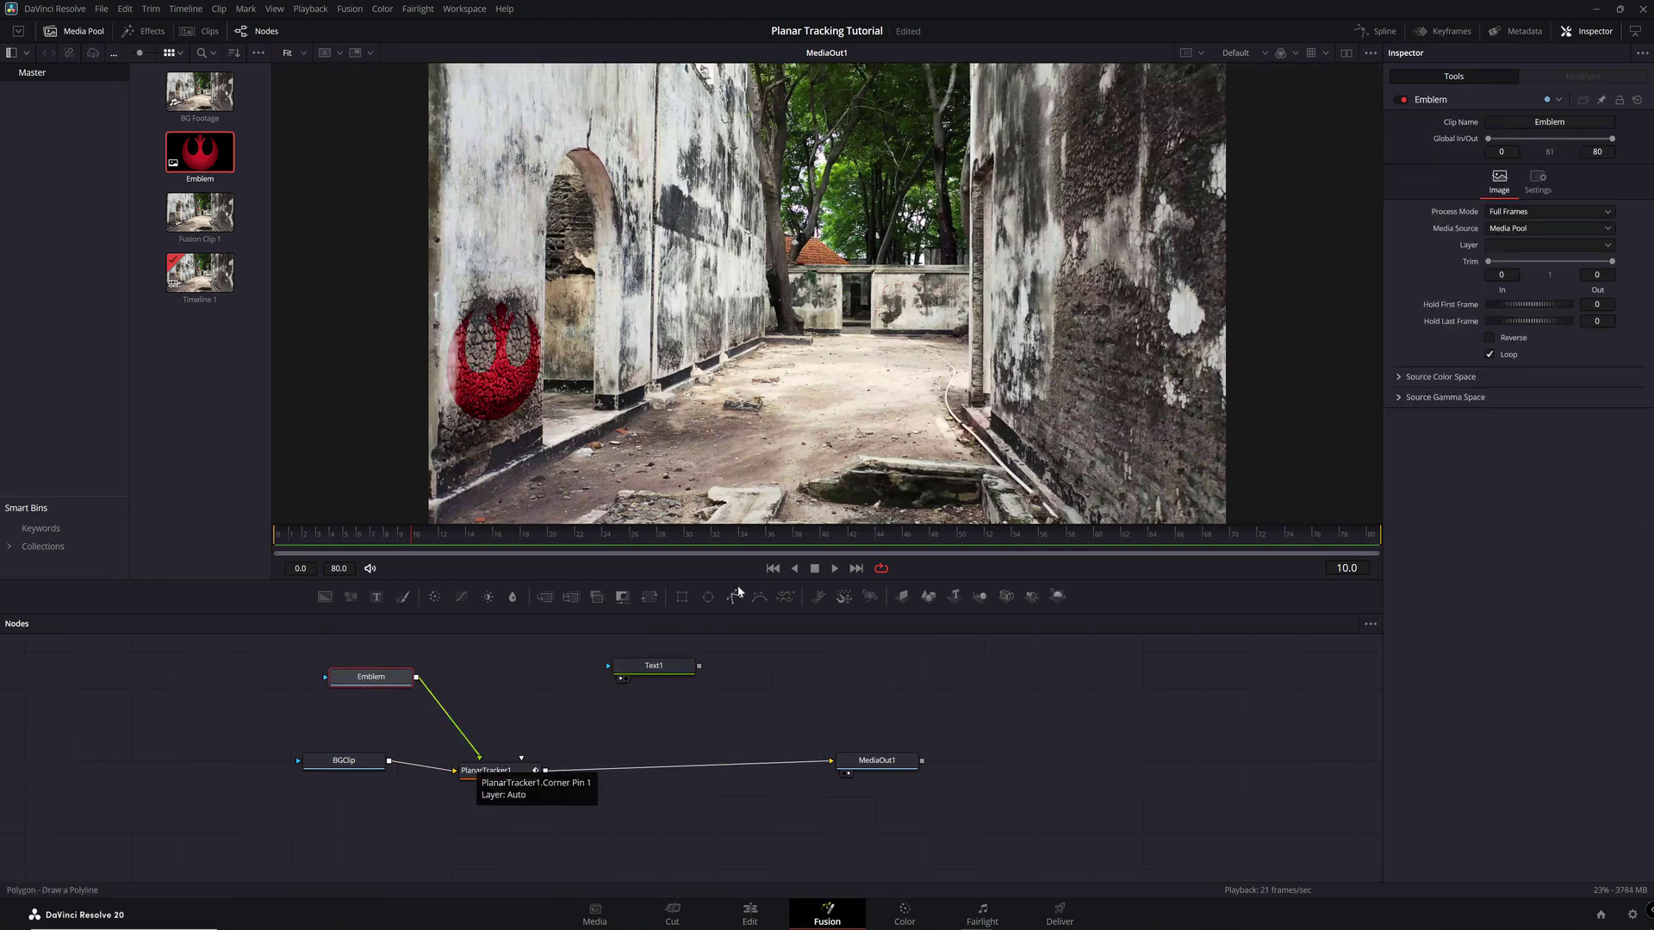
Play the clip to check the emblem's tracking on the wall, then save the project.
{"action": "left_click", "coordinate": [835, 568]}
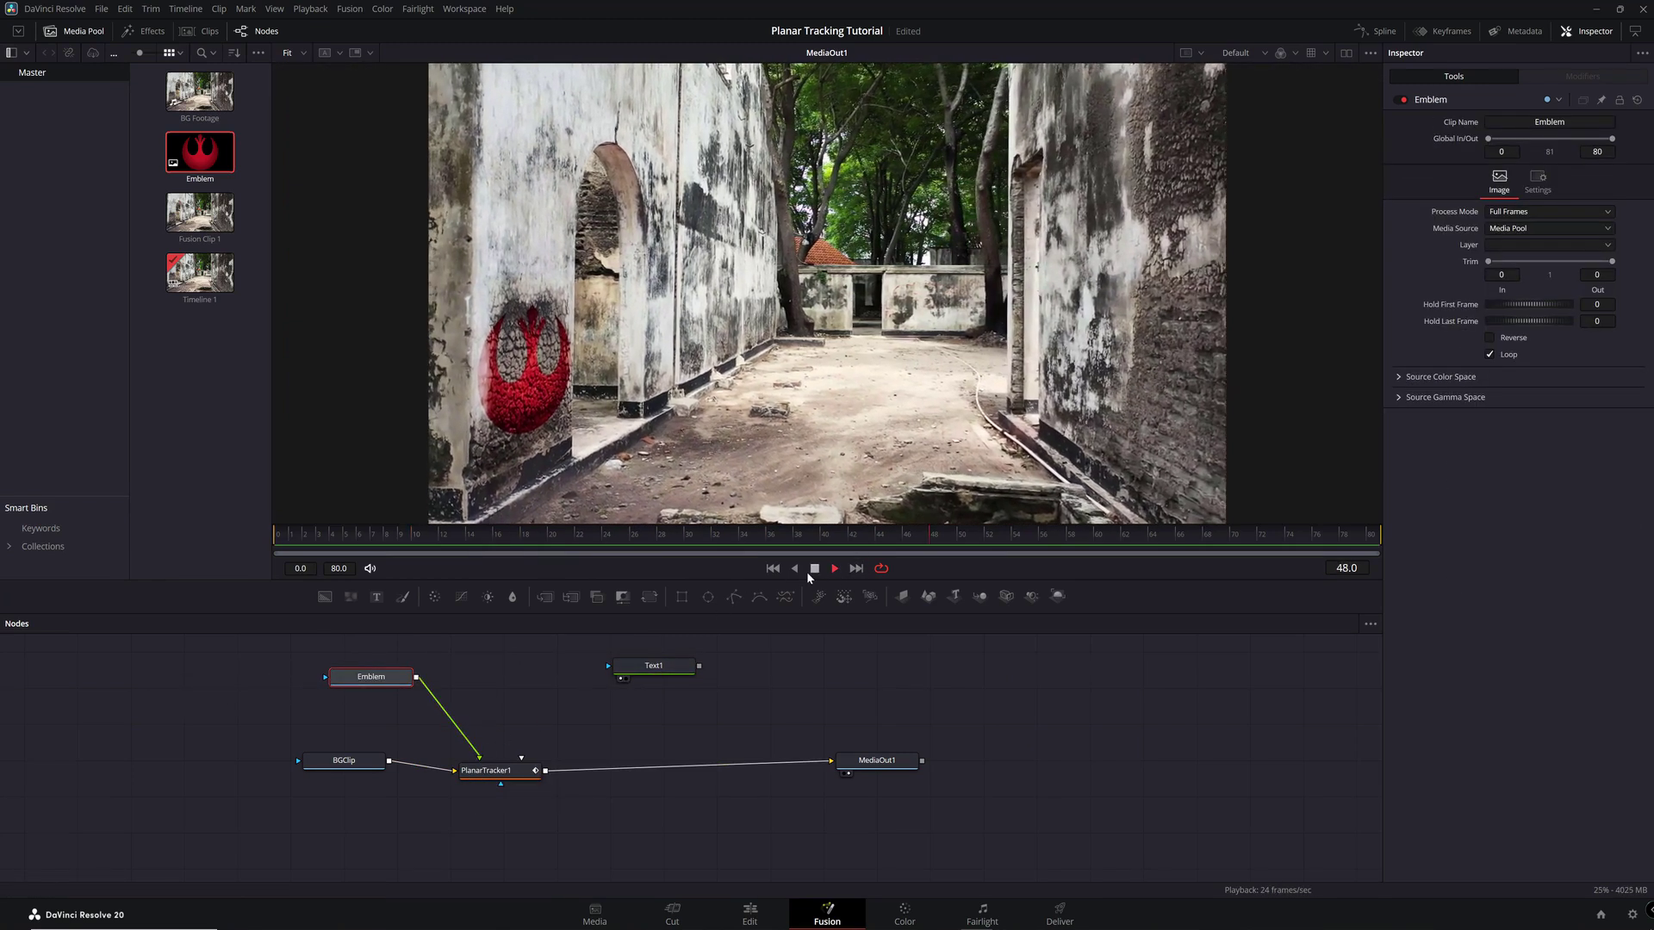
{"action": "left_click", "coordinate": [816, 570]}
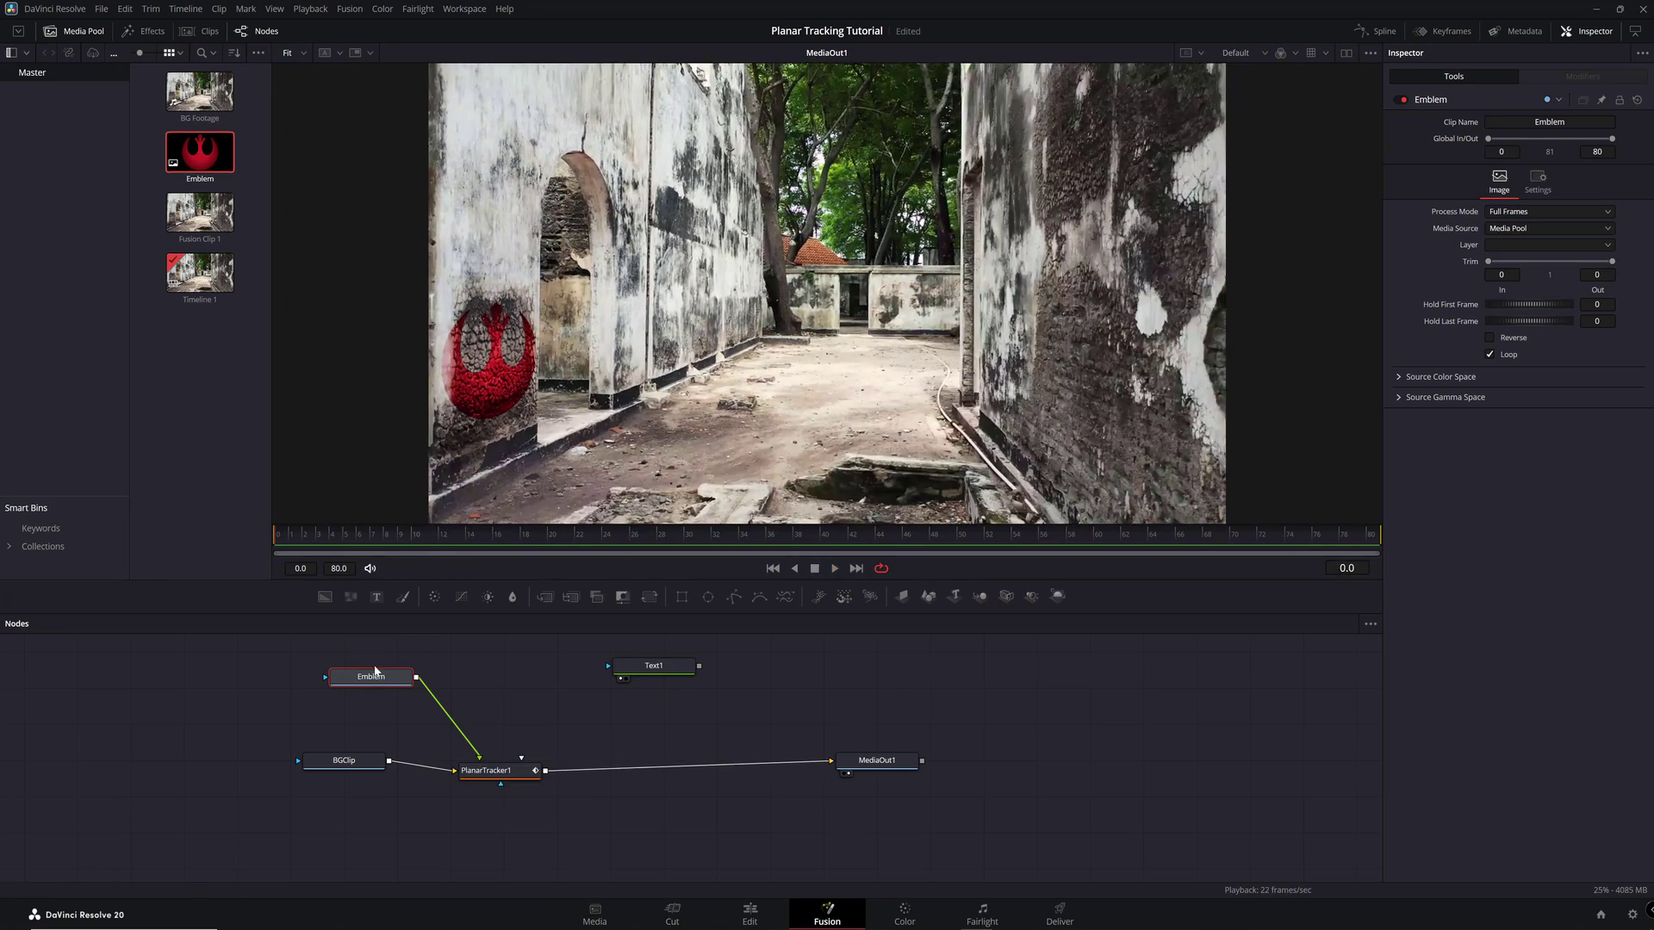
{"action": "key", "text": "ctrl+s"}
Insert a Transform node between Emblem and the planar tracker and reduce its size to 0.67.
{"action": "left_click", "coordinate": [648, 594]}
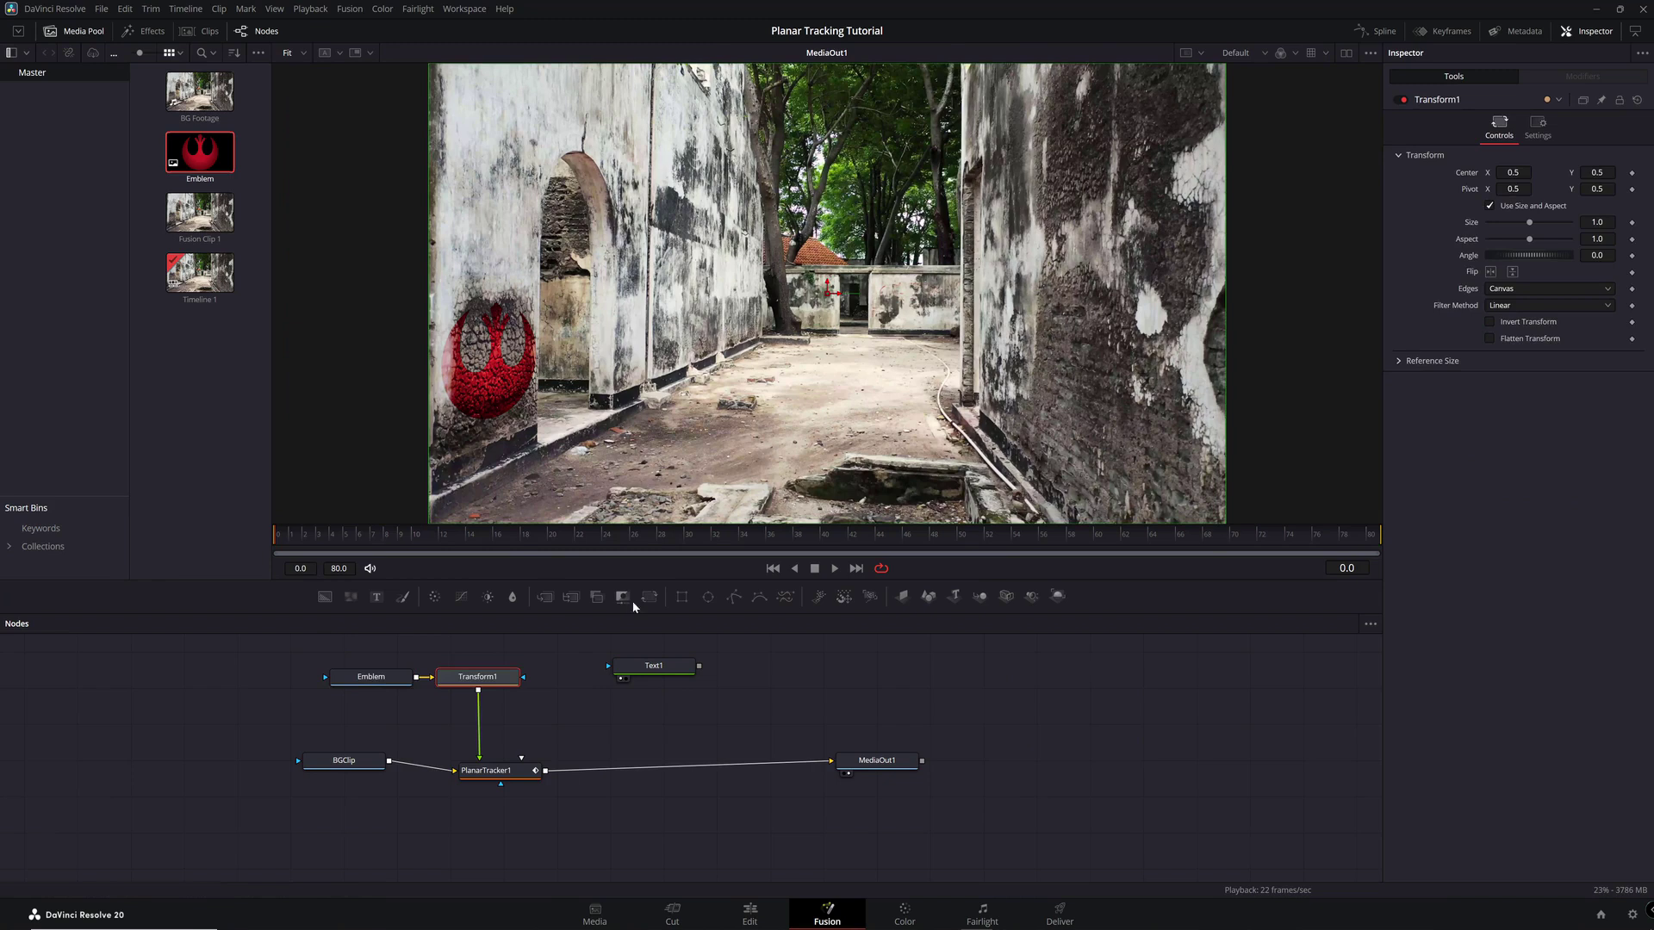
{"action": "left_click_drag", "start_coordinate": [490, 685], "coordinate": [505, 714]}
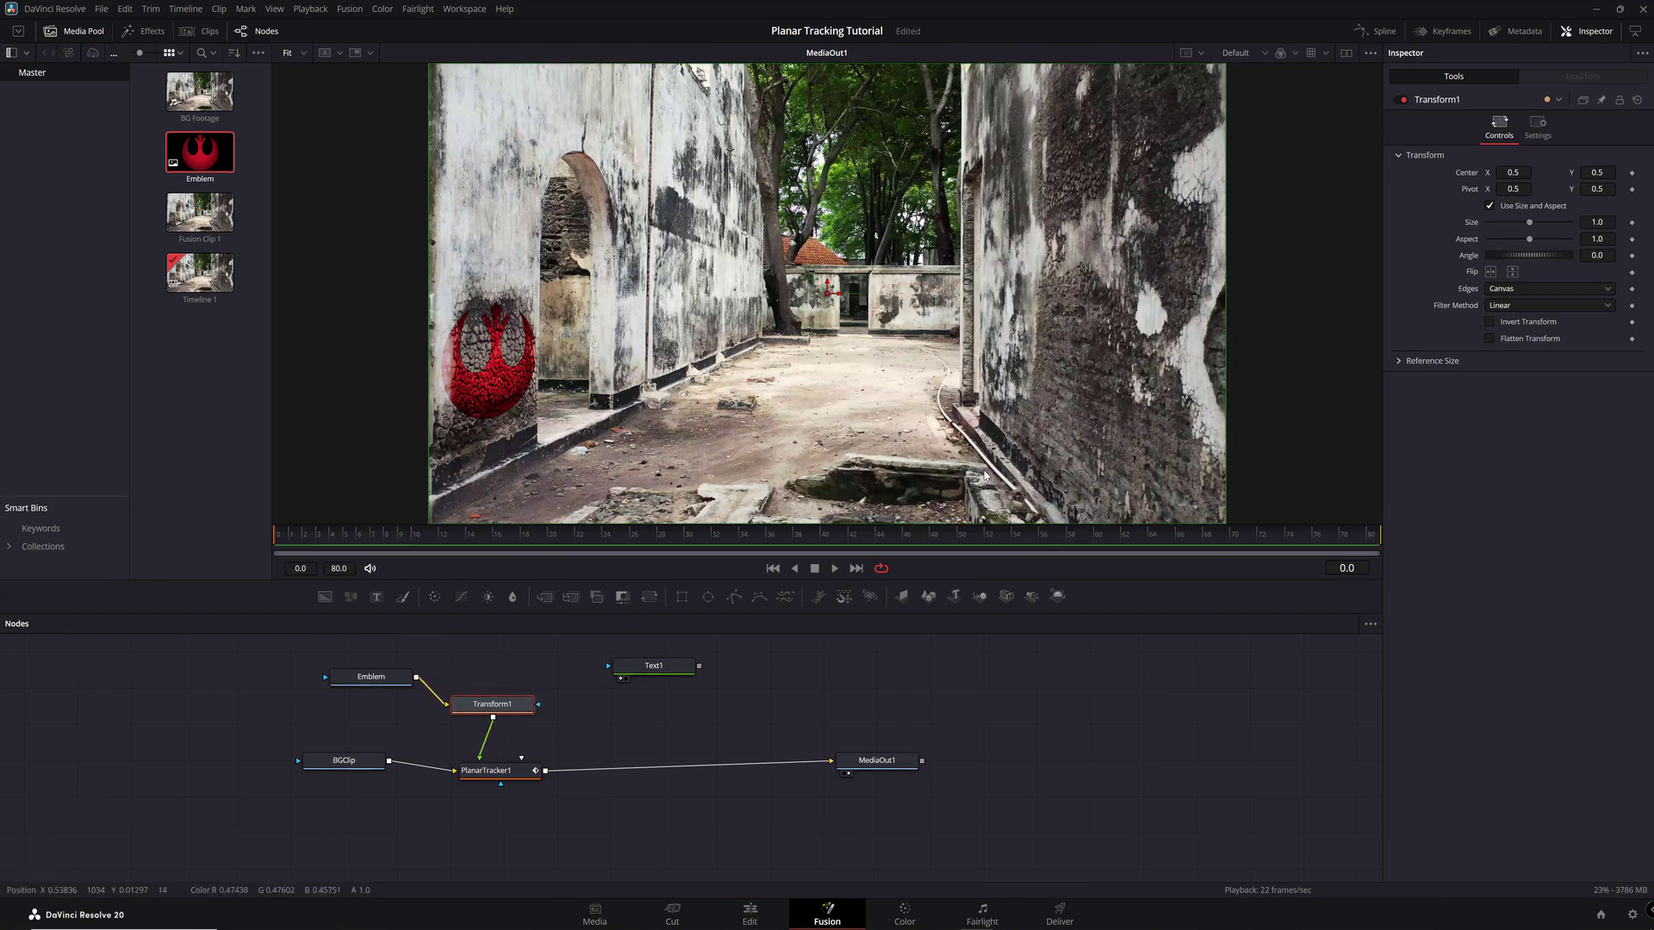
{"action": "left_click_drag", "start_coordinate": [1530, 224], "coordinate": [1518, 225]}
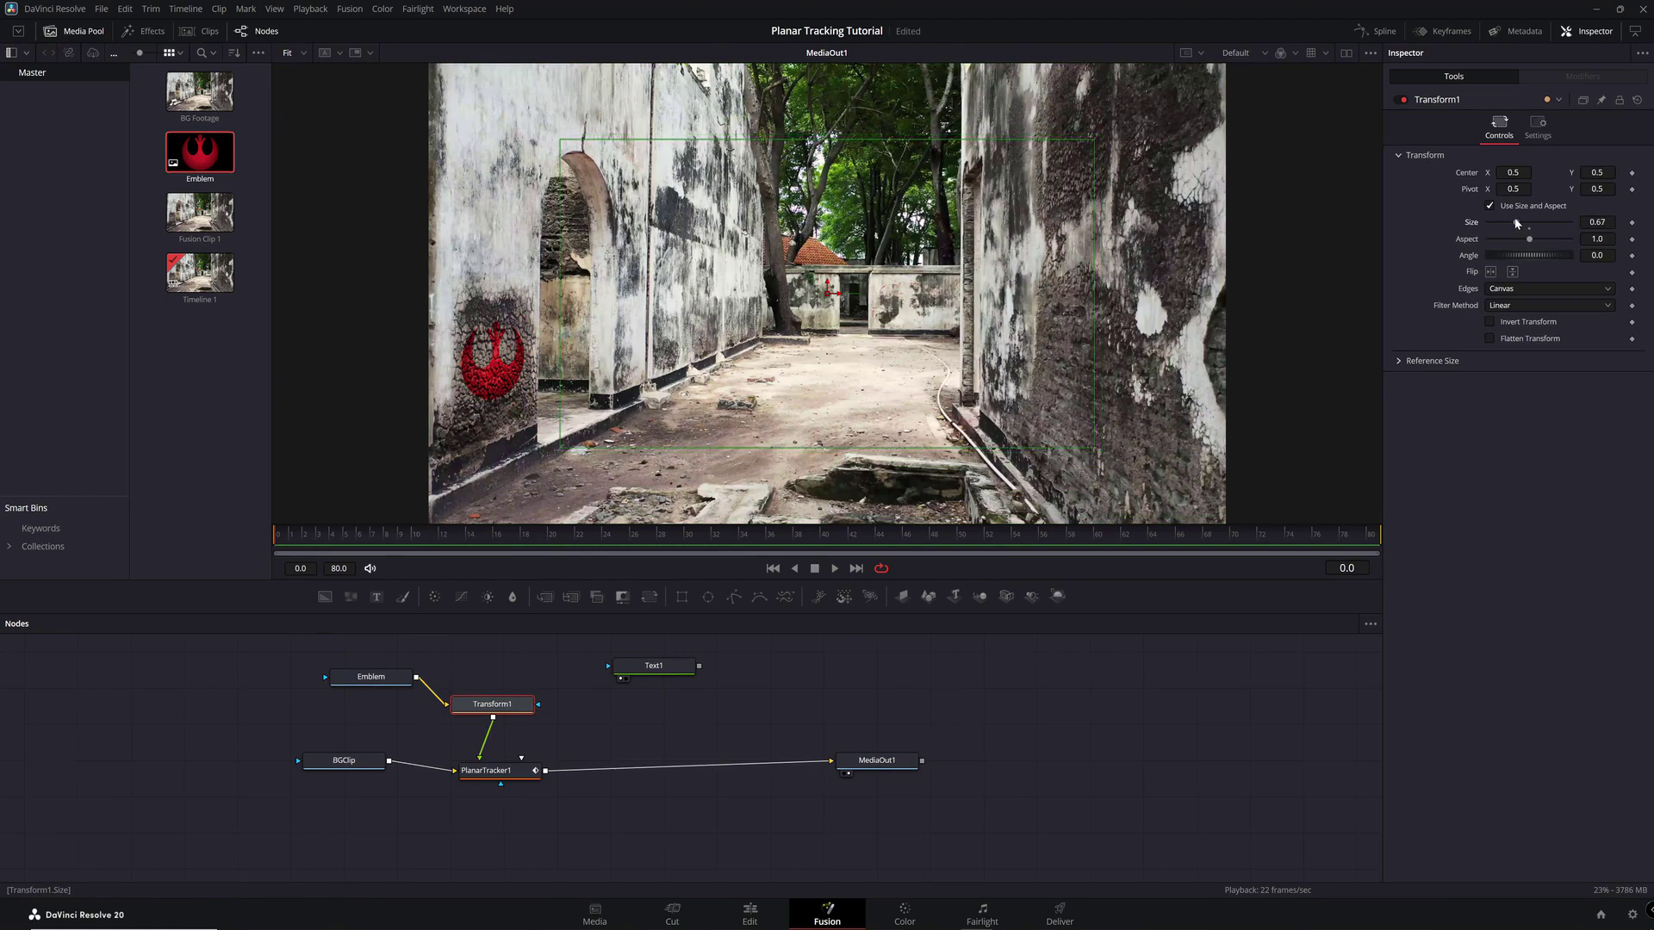